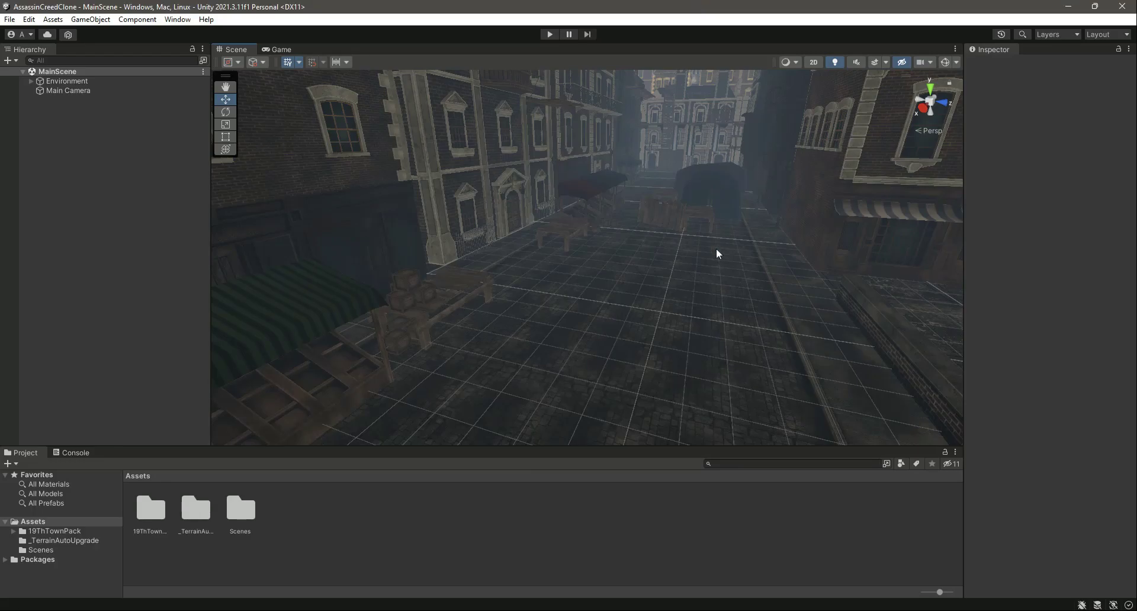
# Orbit the Scene view to look right, then left, along the cobbled street
pyautogui.moveTo(512, 286); pyautogui.dragTo(620, 294, button='right')
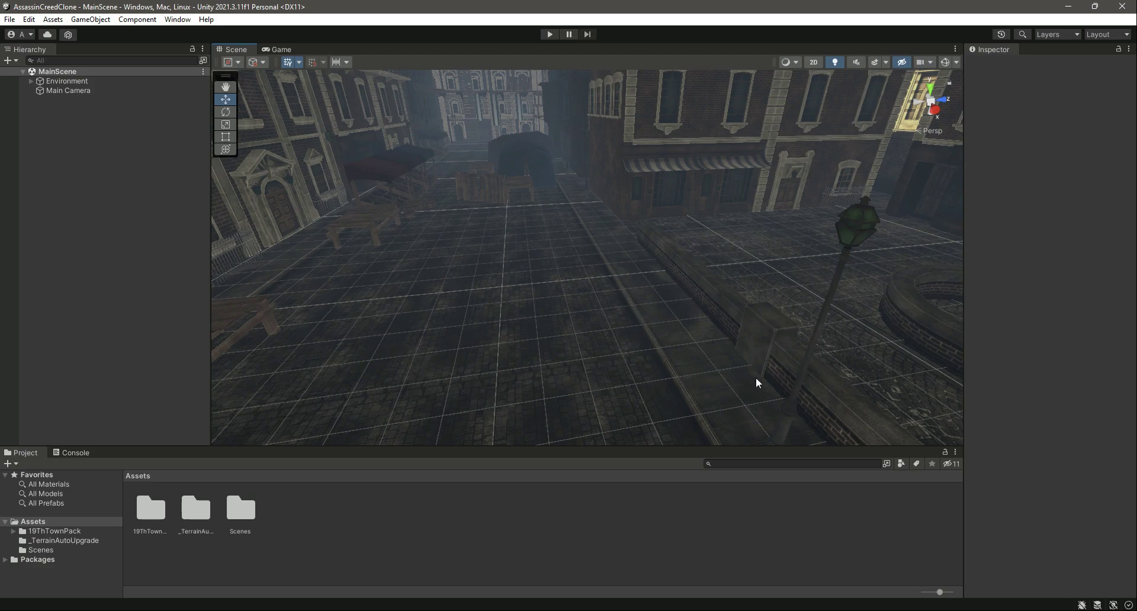
pyautogui.moveTo(756, 379); pyautogui.dragTo(690, 333, button='right')
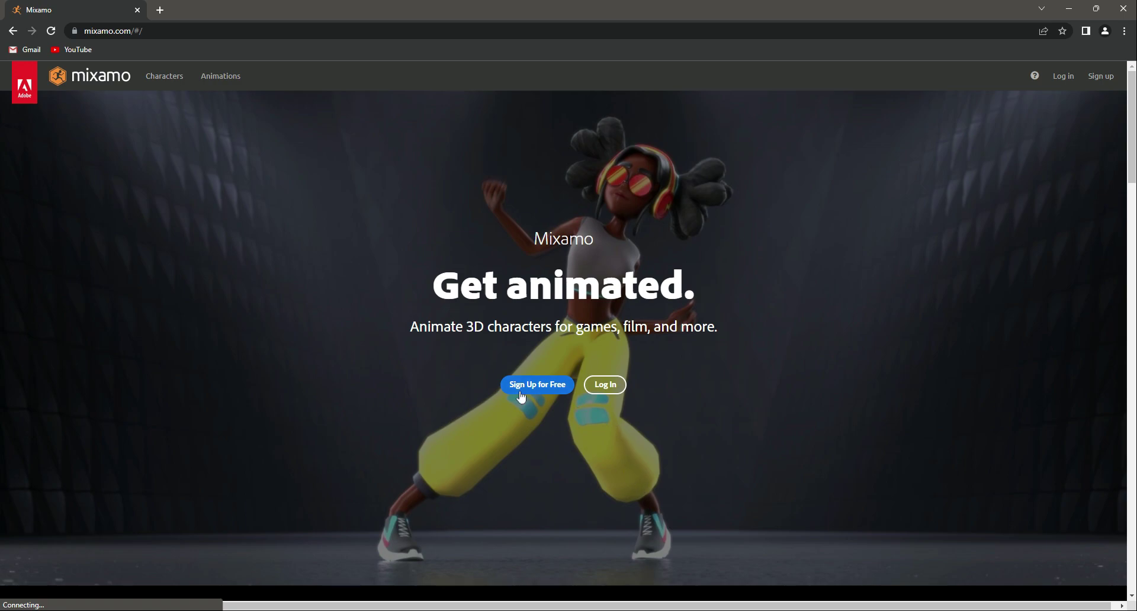
# Log in to Mixamo and list the Characters library at 96 per page
pyautogui.click(605, 385)
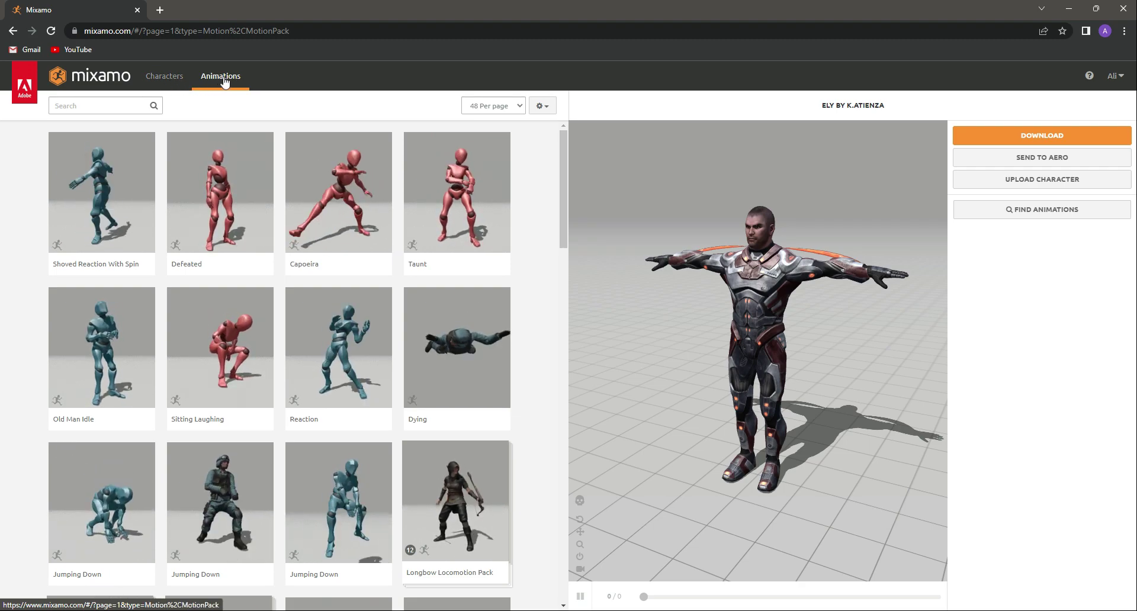
pyautogui.click(170, 85)
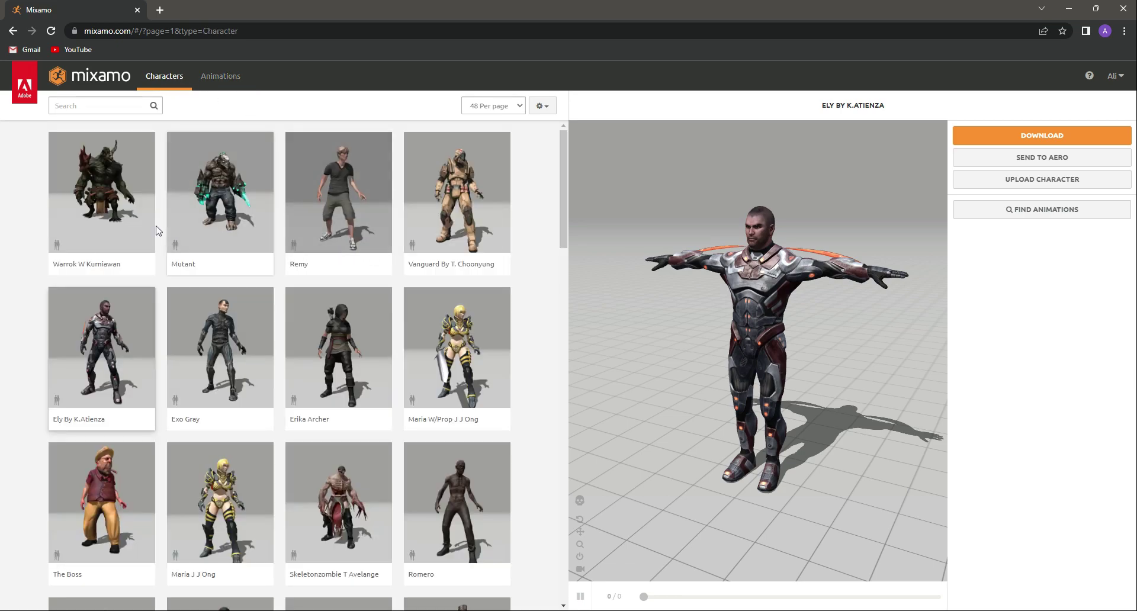
pyautogui.scroll(-5, 489, 231)
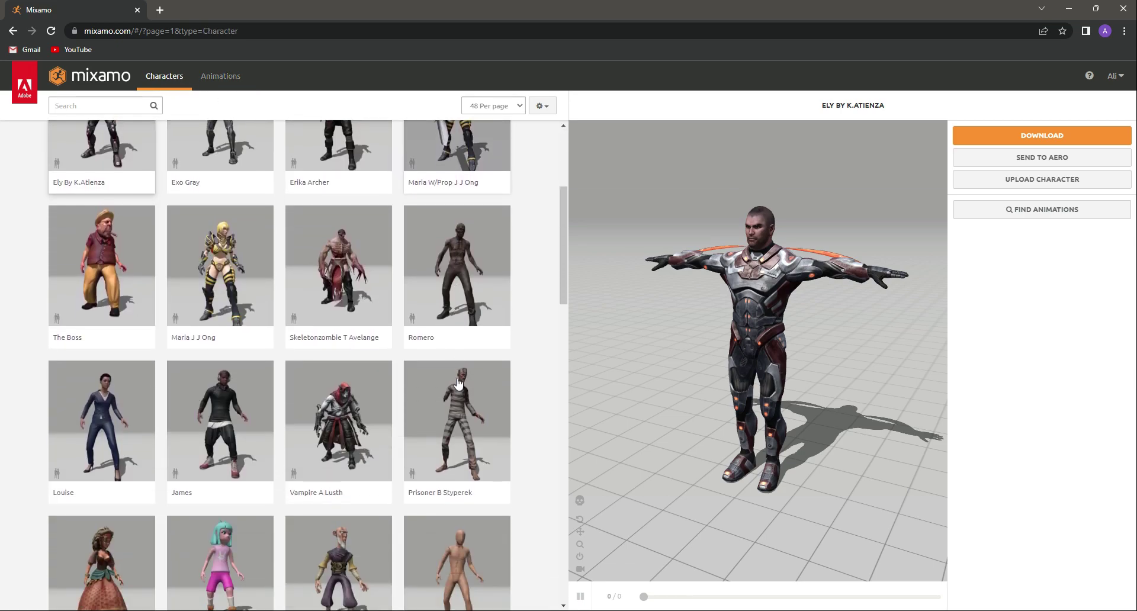
pyautogui.click(498, 110)
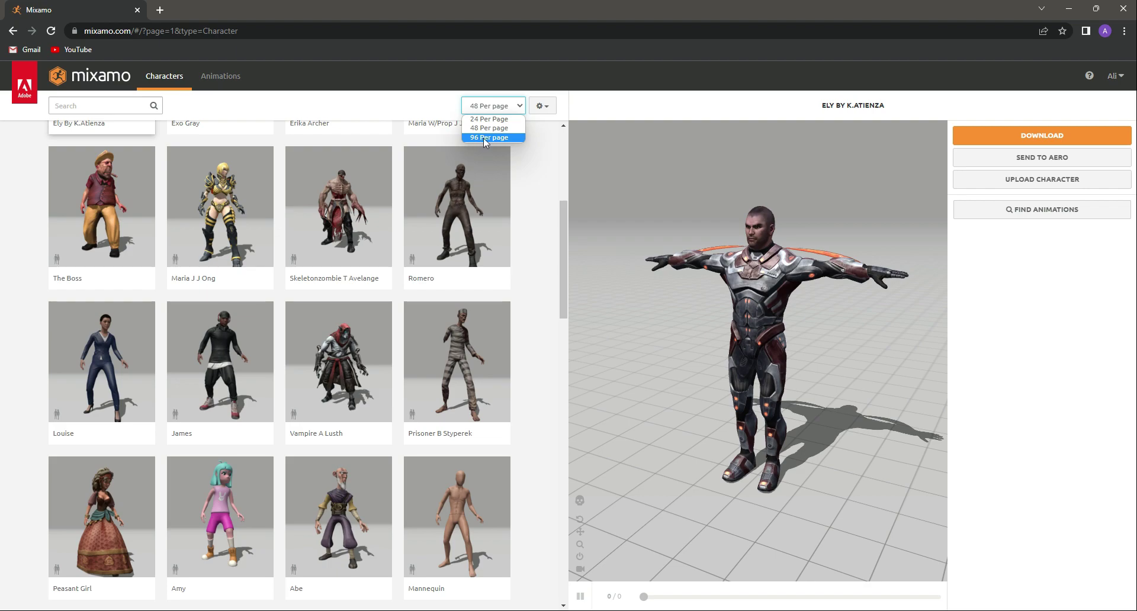
pyautogui.click(479, 137)
pyautogui.scroll(-10, 363, 322)
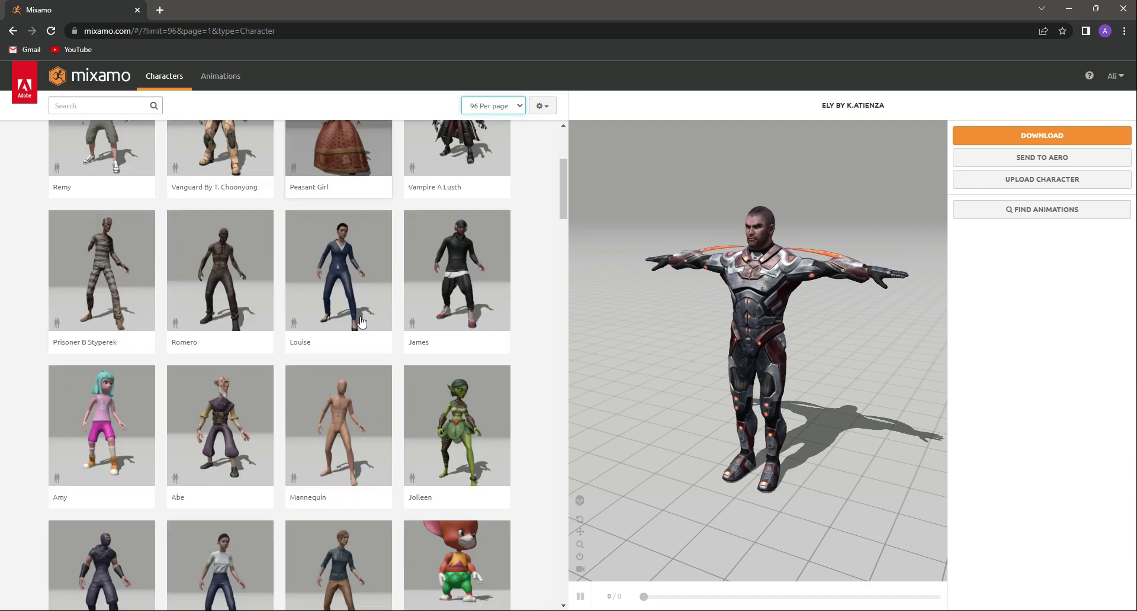
pyautogui.scroll(-1, 362, 323)
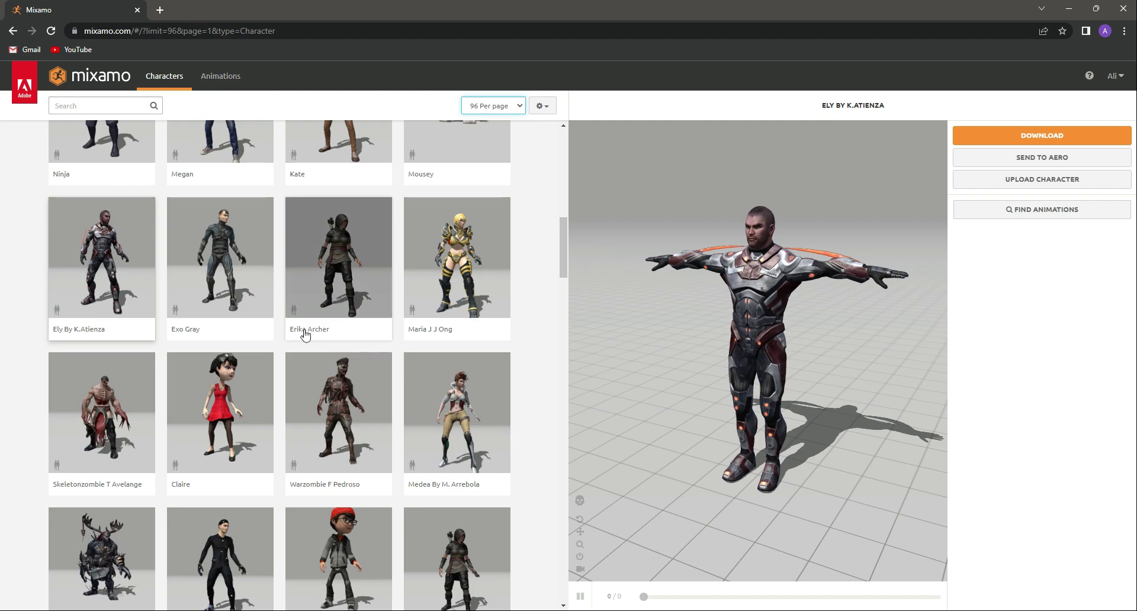
# Make Erika Archer the current character and orbit her T-pose preview
pyautogui.click(344, 275)
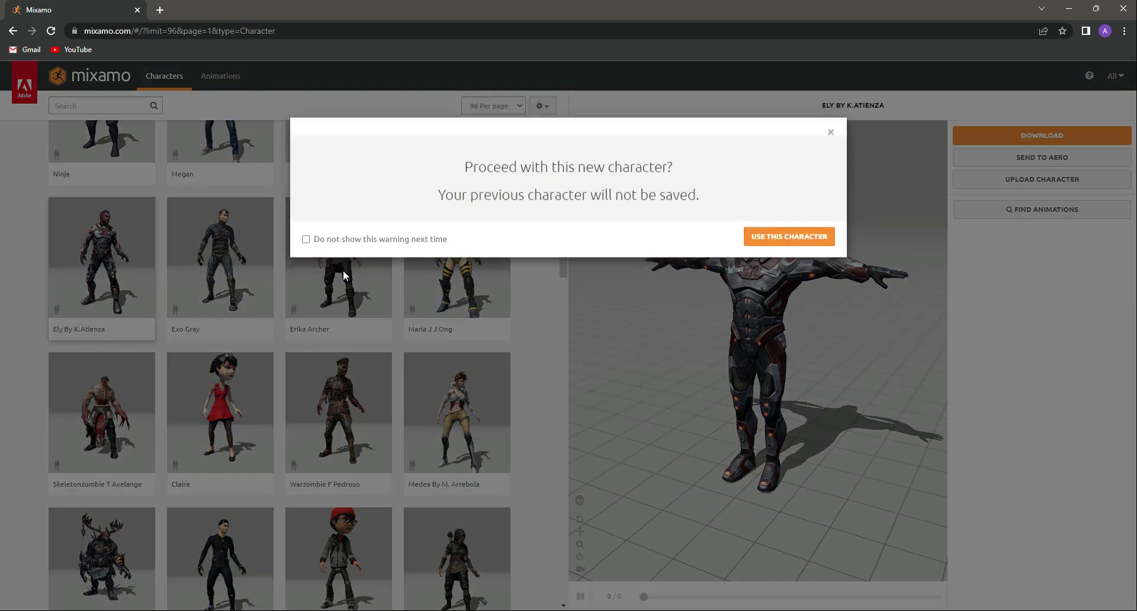
pyautogui.click(787, 240)
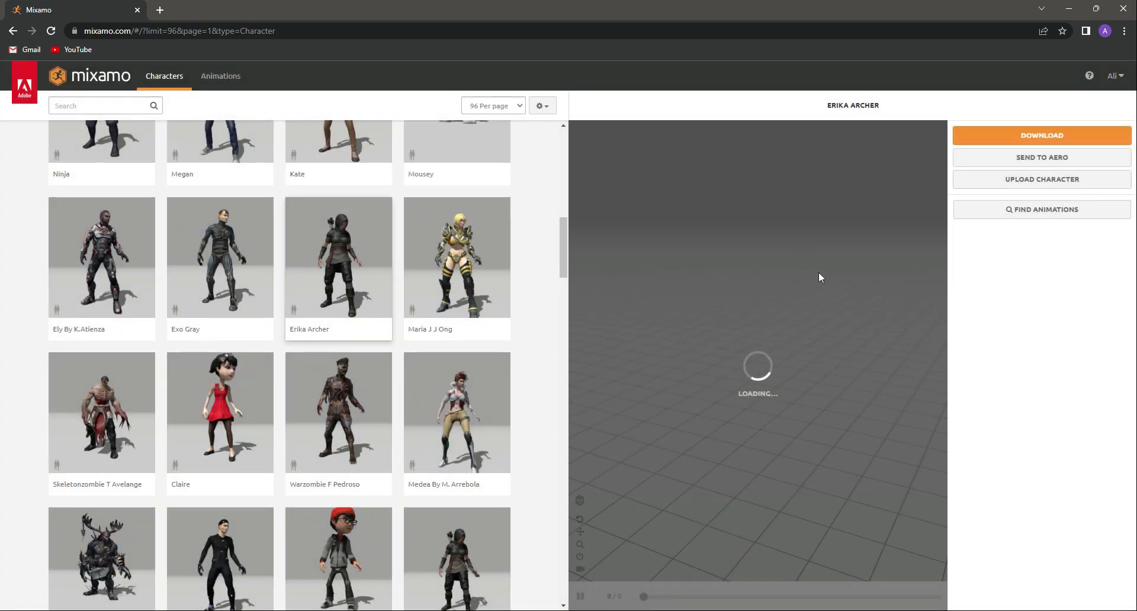
pyautogui.scroll(-1, 466, 510)
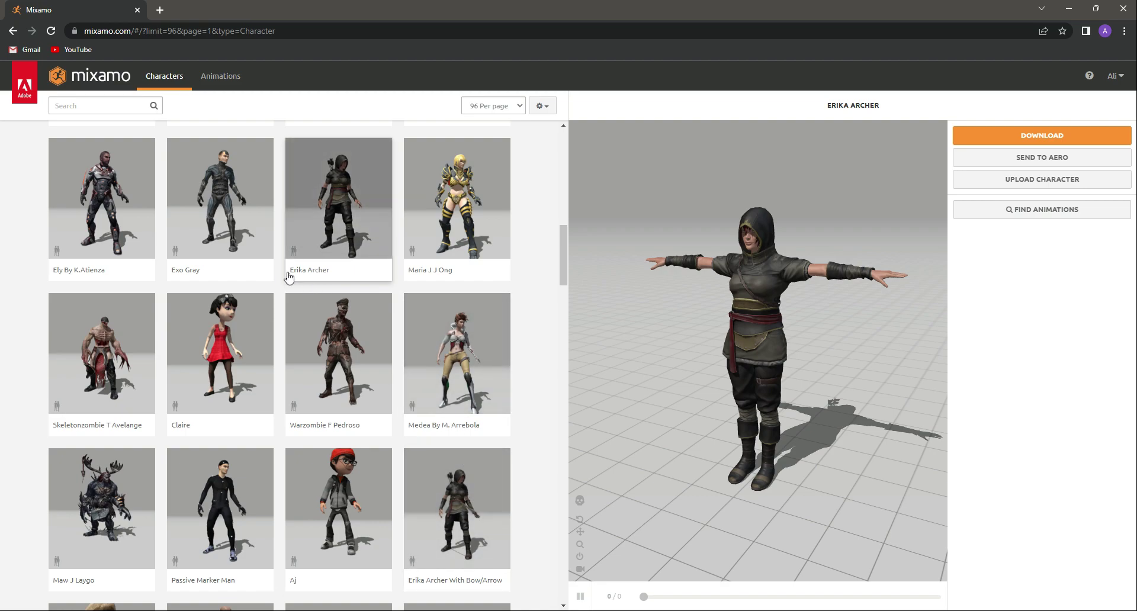
pyautogui.moveTo(745, 320); pyautogui.dragTo(778, 305)
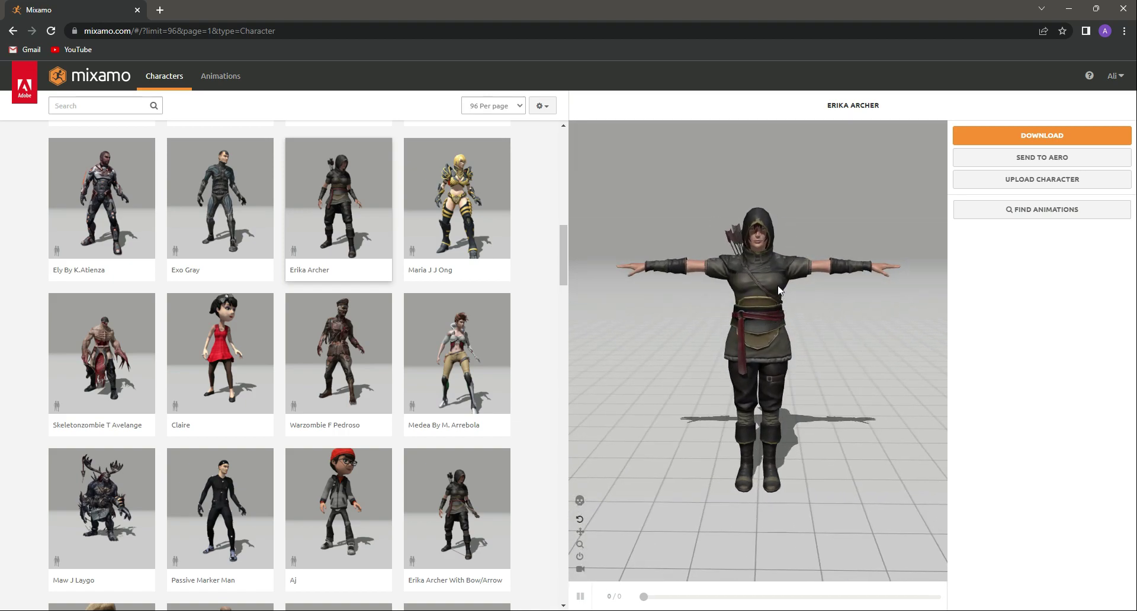
# Download Erika Archer in FBX for Unity (.fbx) format with T-Pose
pyautogui.click(1054, 143)
pyautogui.click(517, 189)
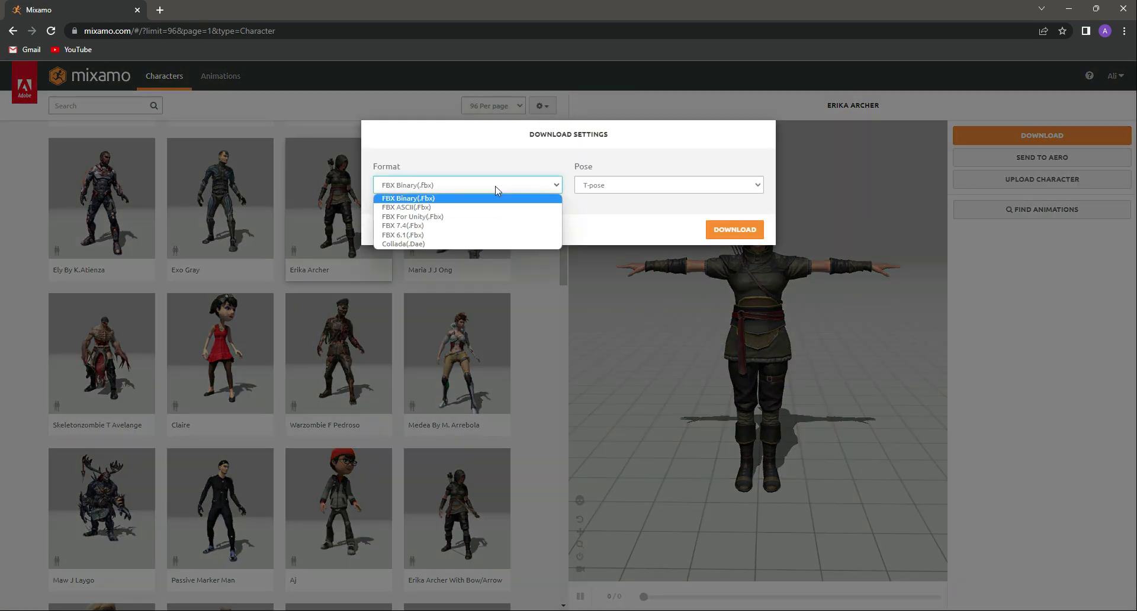
pyautogui.click(430, 218)
pyautogui.click(599, 187)
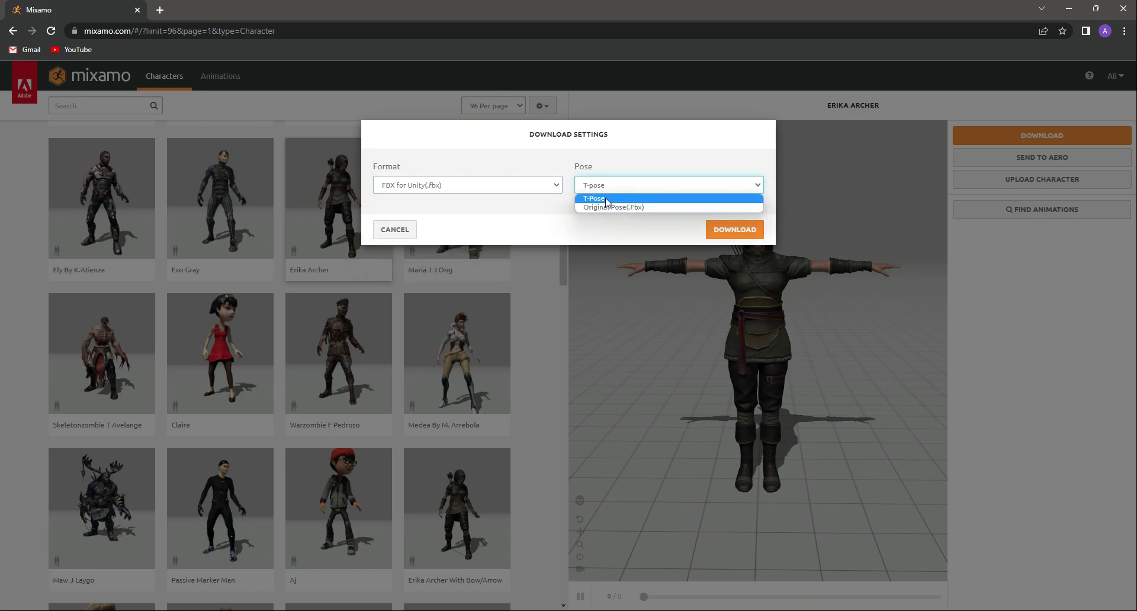
pyautogui.click(606, 199)
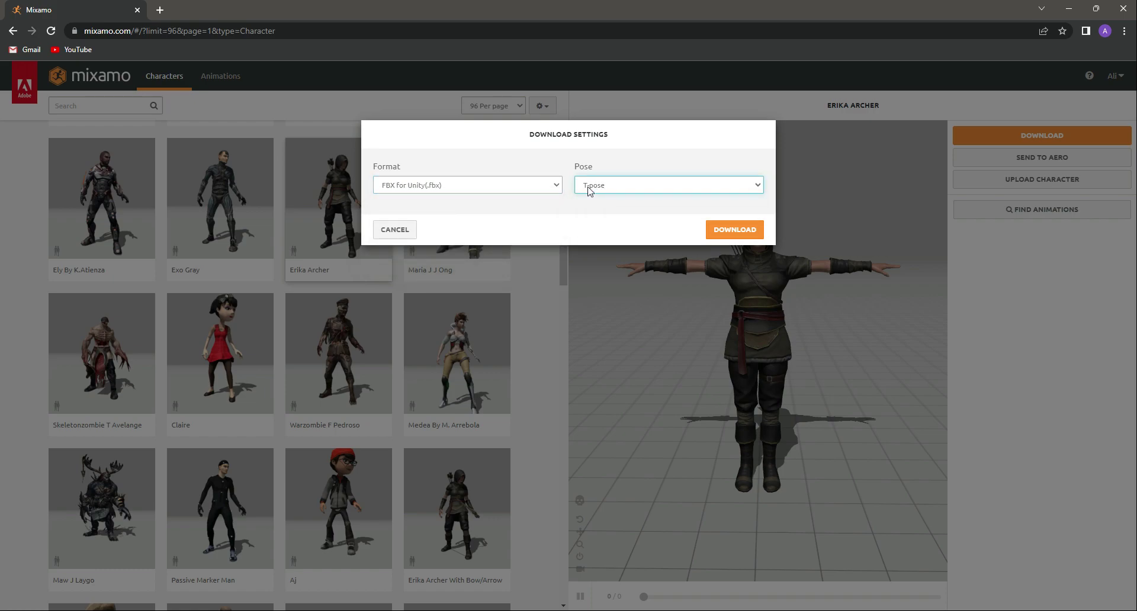
pyautogui.click(741, 235)
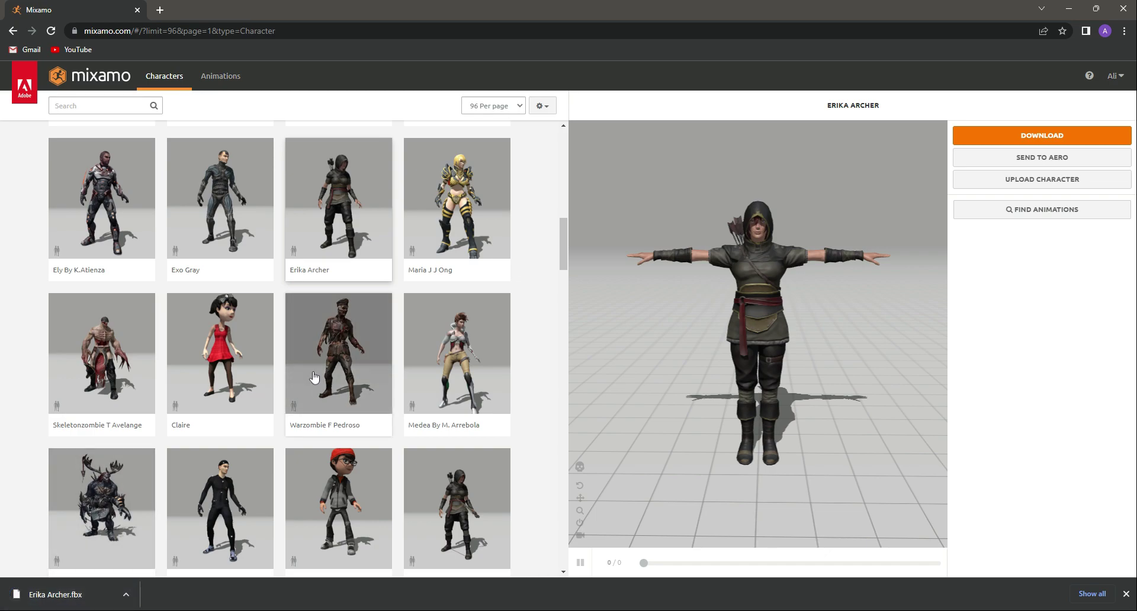
pyautogui.scroll(-6, 313, 382)
pyautogui.scroll(-5, 314, 377)
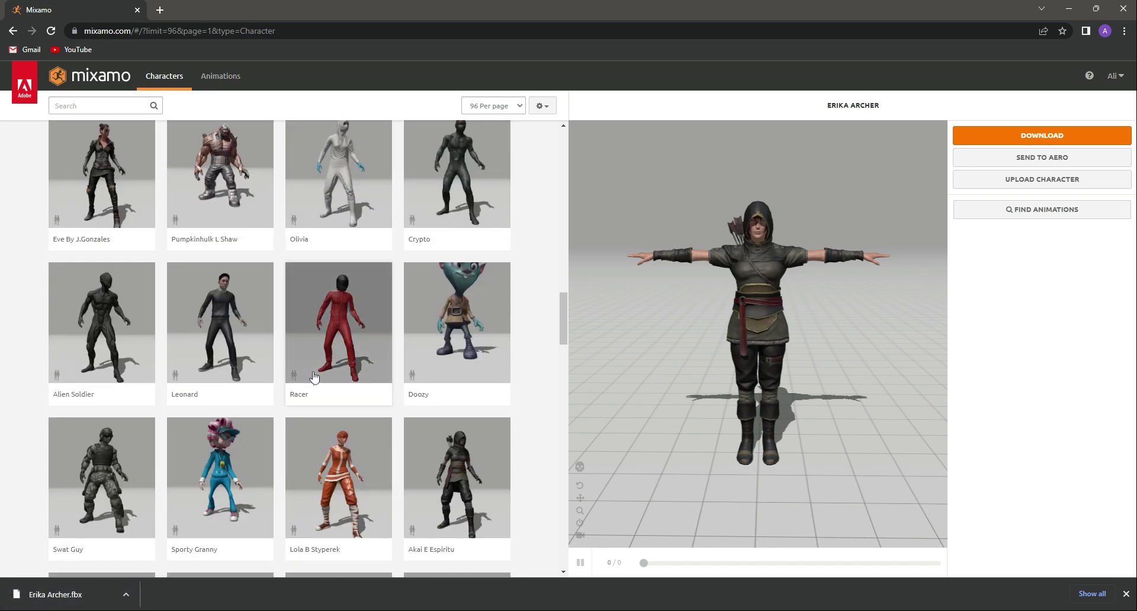
pyautogui.scroll(-5, 332, 376)
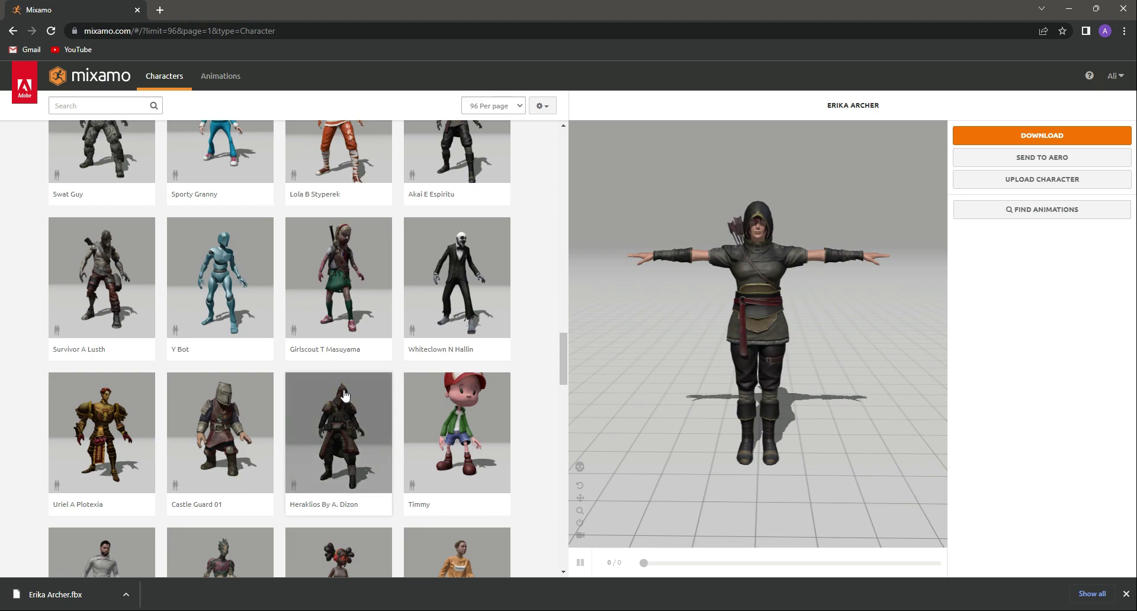
pyautogui.scroll(2, 346, 393)
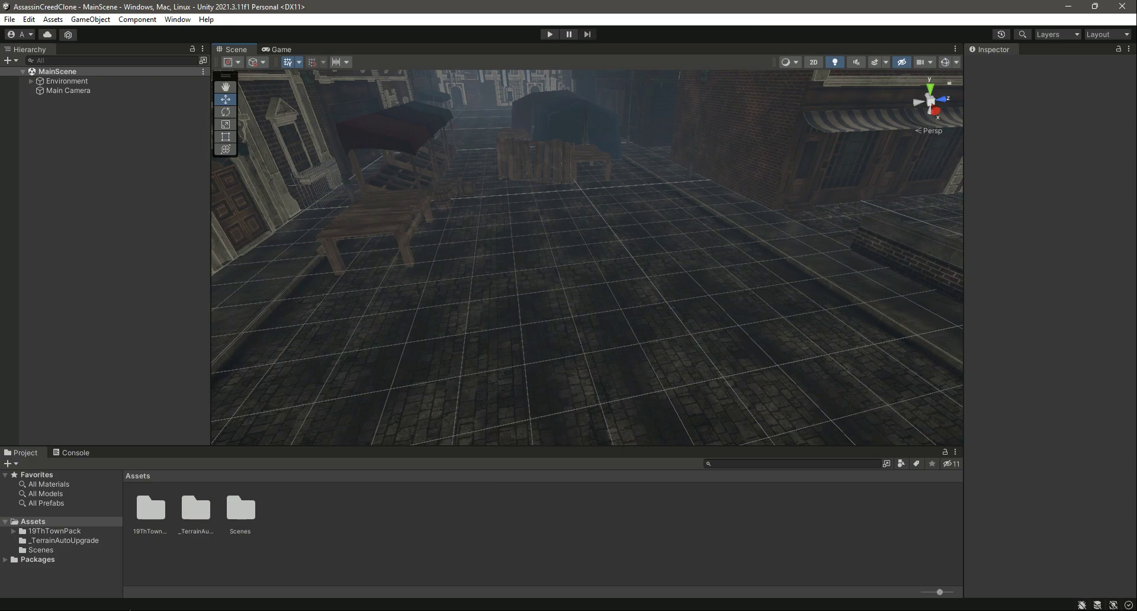
# Create a folder named PlayerModel in Assets and open it
pyautogui.click(37, 521)
pyautogui.rightClick(372, 528)
pyautogui.moveTo(463, 218)
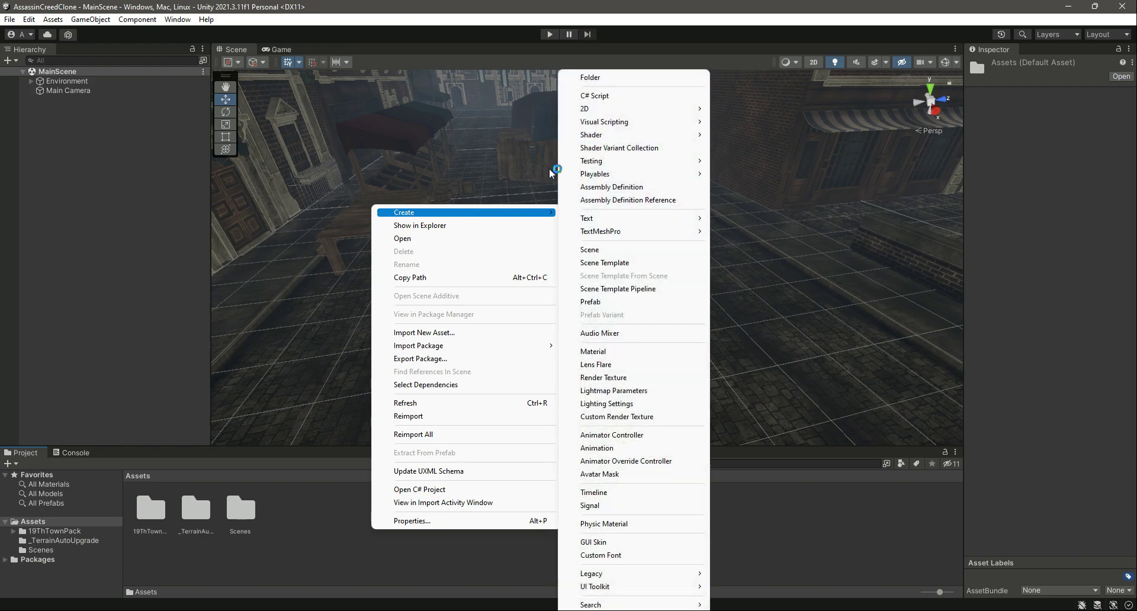
pyautogui.click(593, 77)
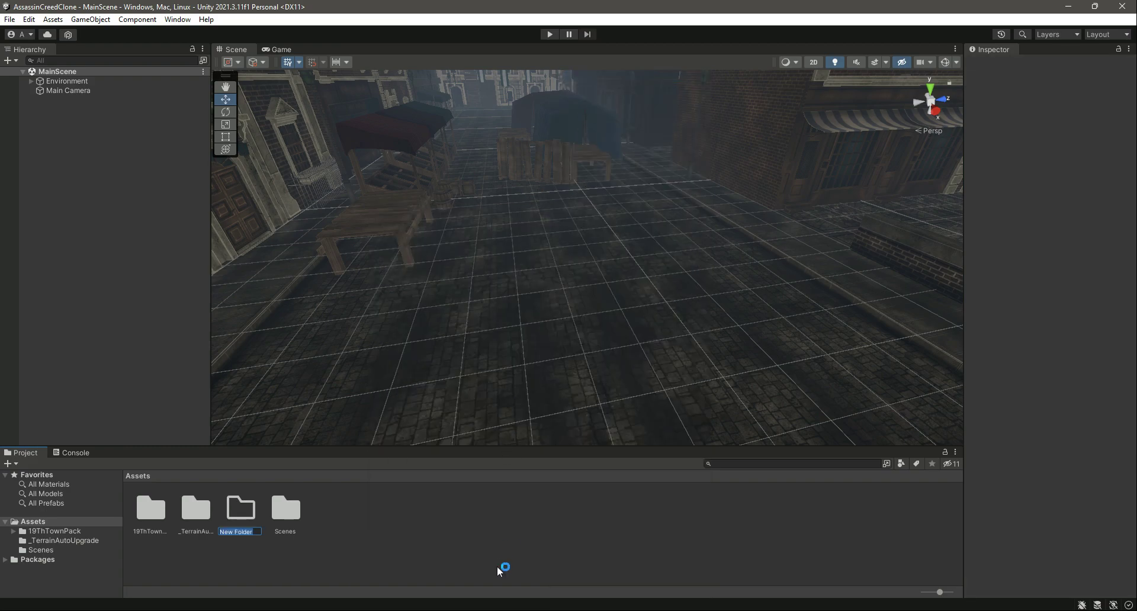
pyautogui.write('PlayerModel')
pyautogui.press('Return')
pyautogui.doubleClick(243, 510)
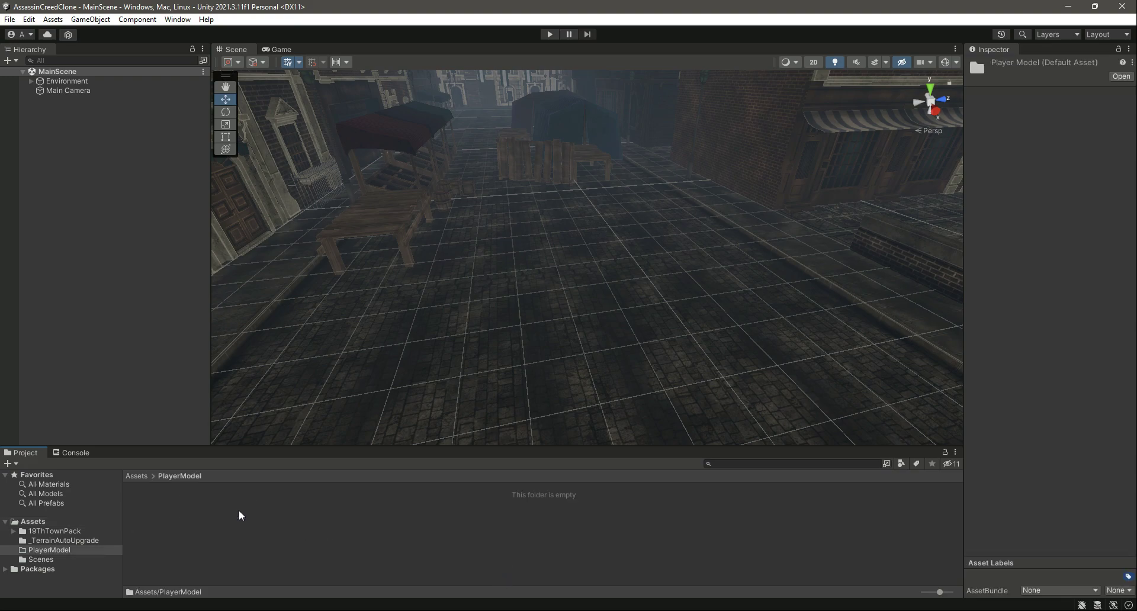
pyautogui.rightClick(421, 520)
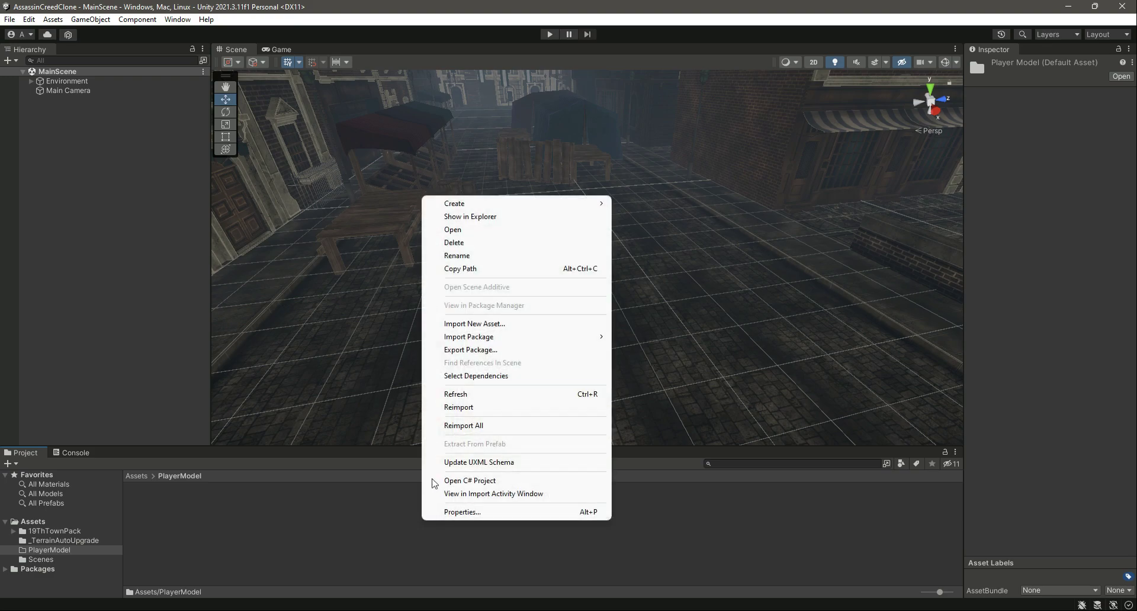
# Paste Erika Archer.fbx from the desktop into PlayerModel using File Explorer
pyautogui.click(479, 223)
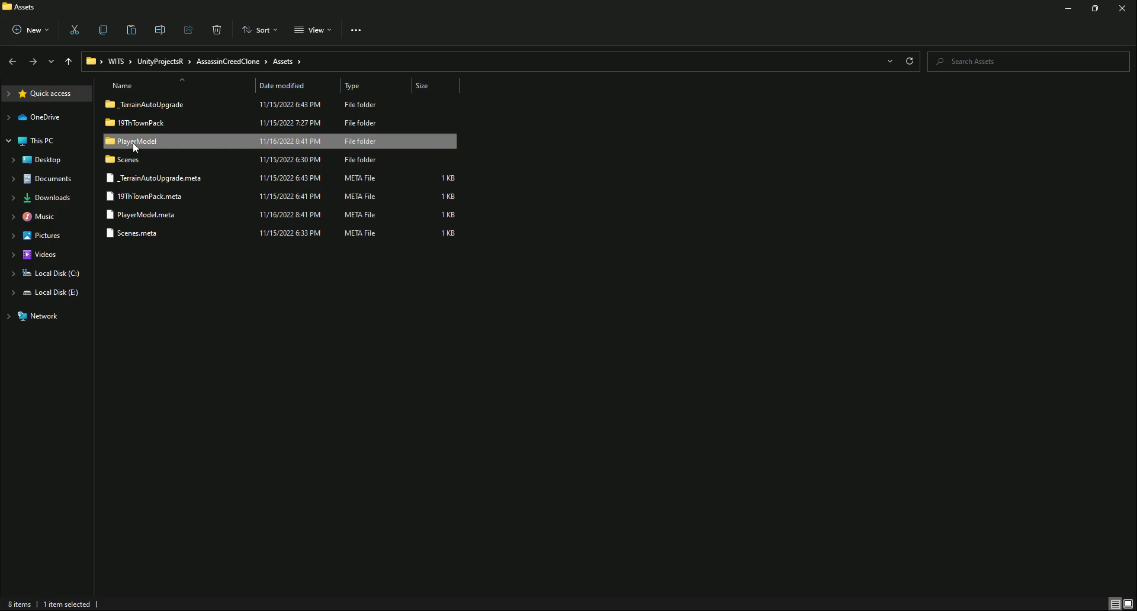
pyautogui.doubleClick(134, 145)
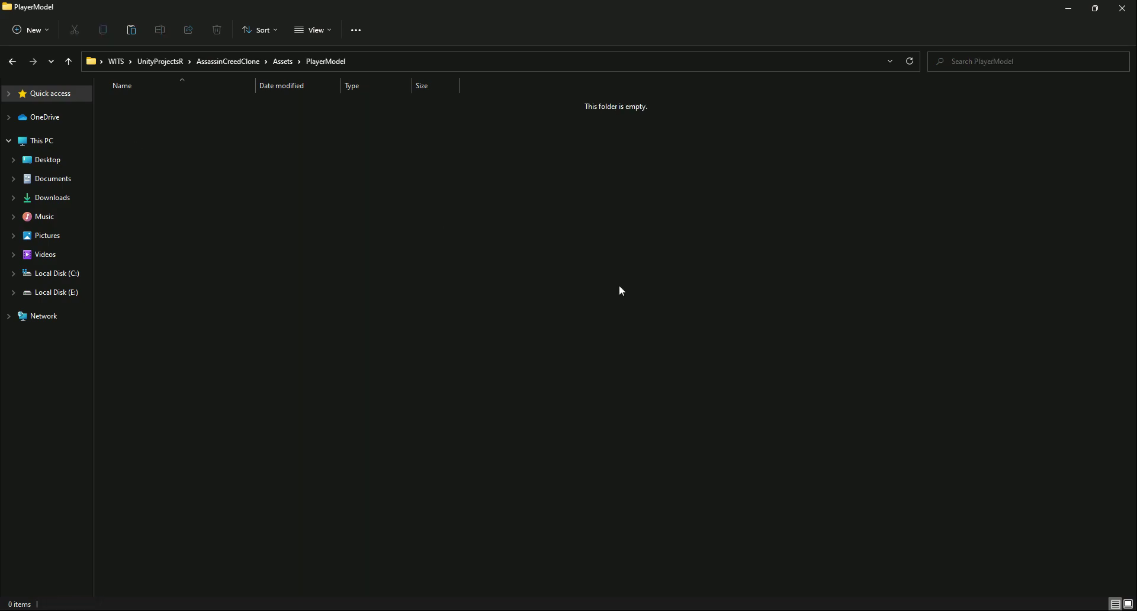
pyautogui.click(1066, 12)
pyautogui.hotkey('ctrl', 'v')
pyautogui.hotkey('alt', 'Tab')
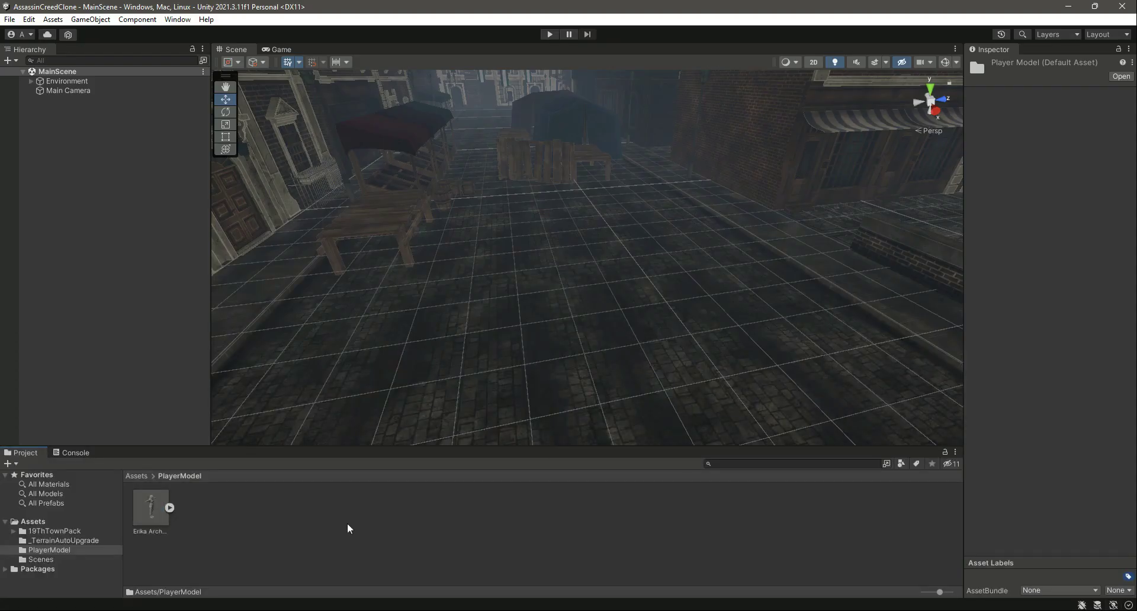
# Select Erika Archer.fbx and show its Materials import settings in the Inspector
pyautogui.click(347, 524)
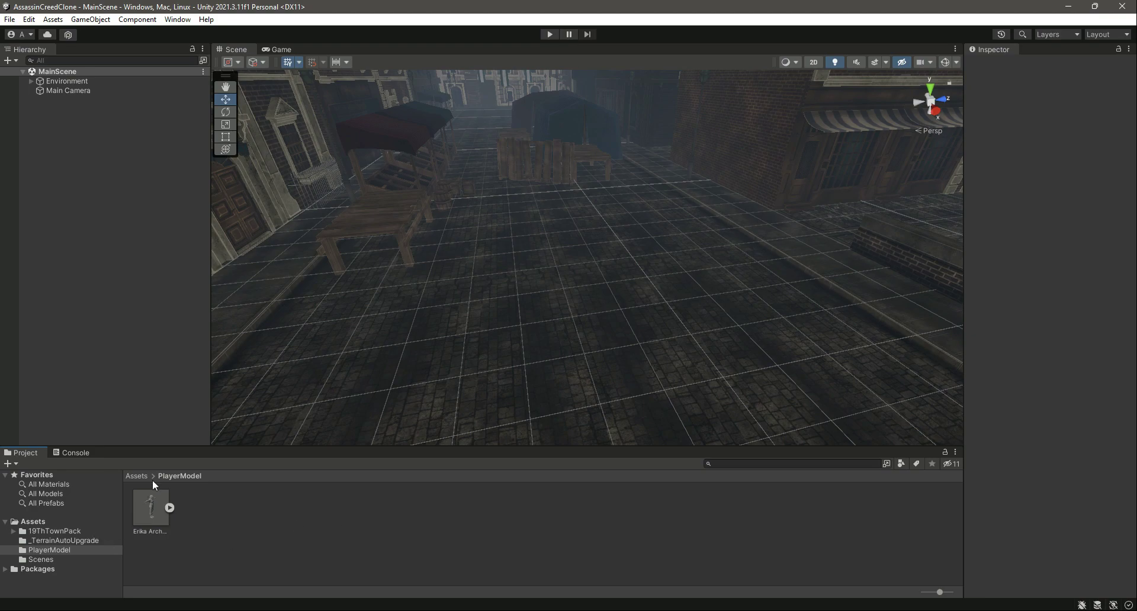
pyautogui.click(70, 548)
pyautogui.click(147, 502)
pyautogui.moveTo(965, 299); pyautogui.dragTo(955, 305)
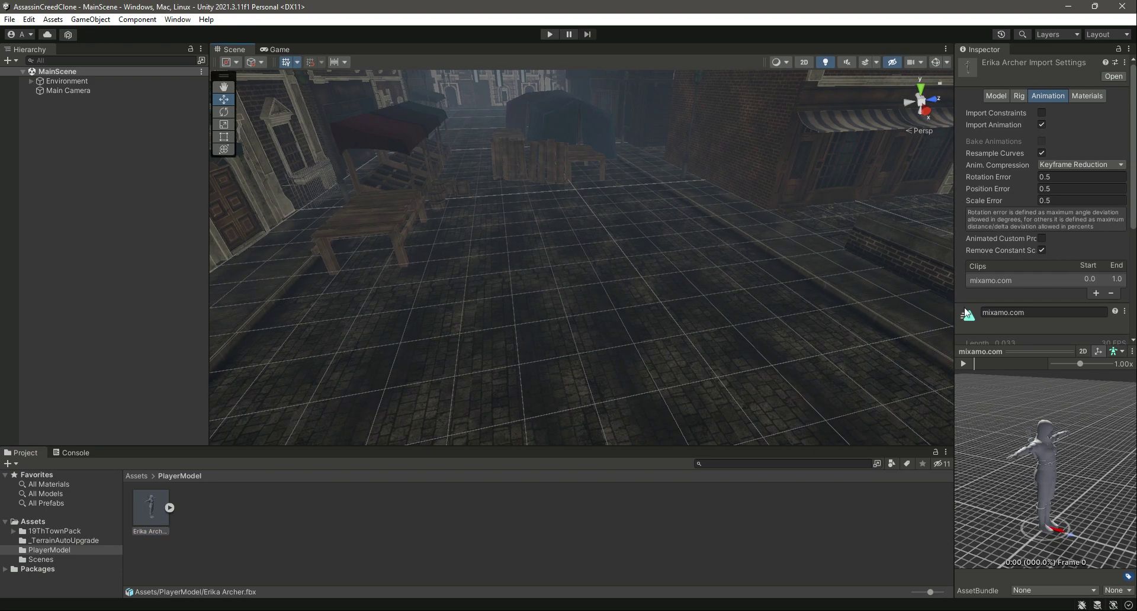
pyautogui.moveTo(1044, 479); pyautogui.dragTo(995, 417)
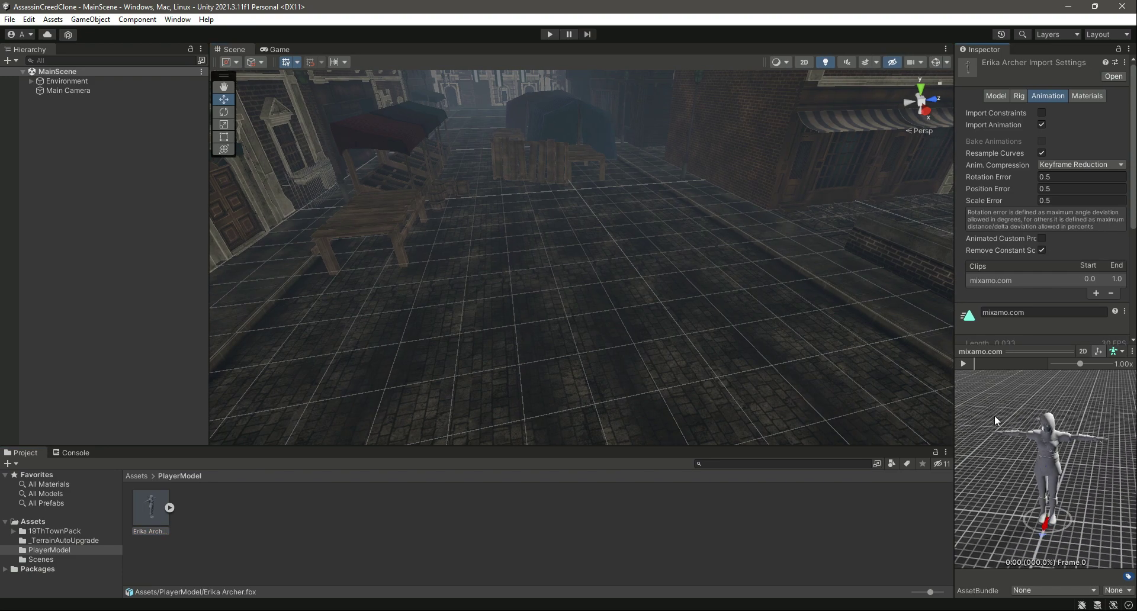
pyautogui.click(1078, 95)
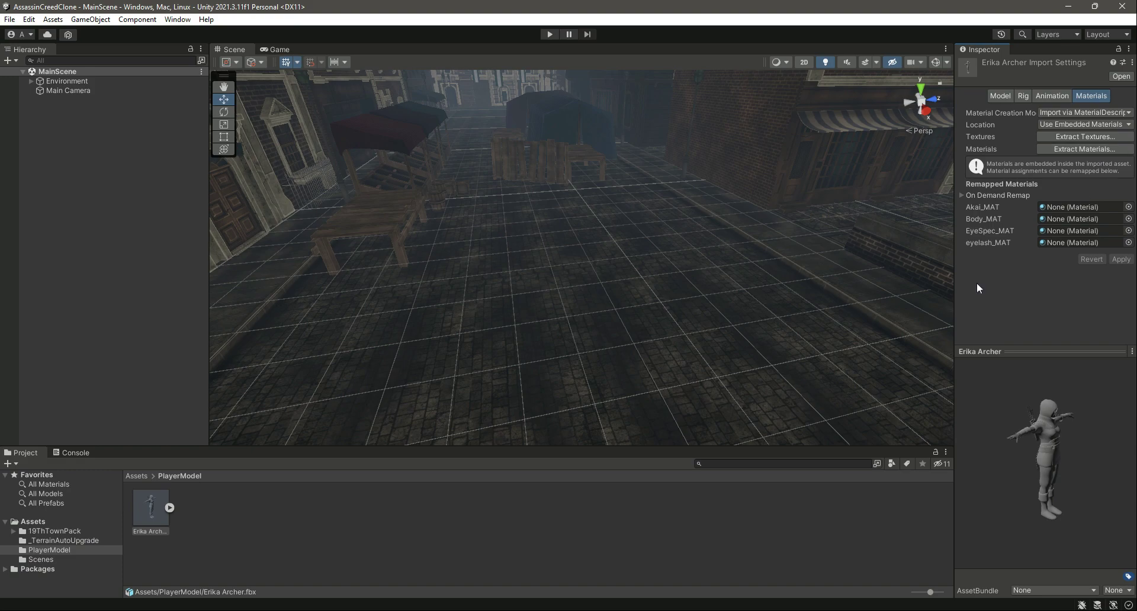
# Create folders named Materials and Textures in PlayerModel, then reselect Erika Archer.fbx
pyautogui.rightClick(231, 524)
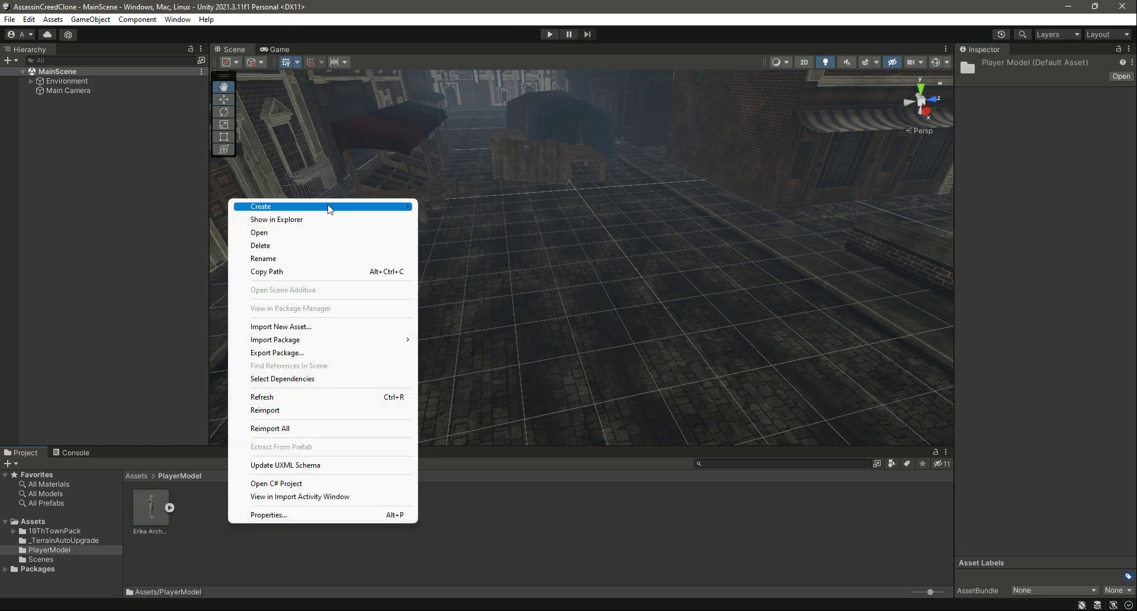
pyautogui.moveTo(332, 208)
pyautogui.click(447, 77)
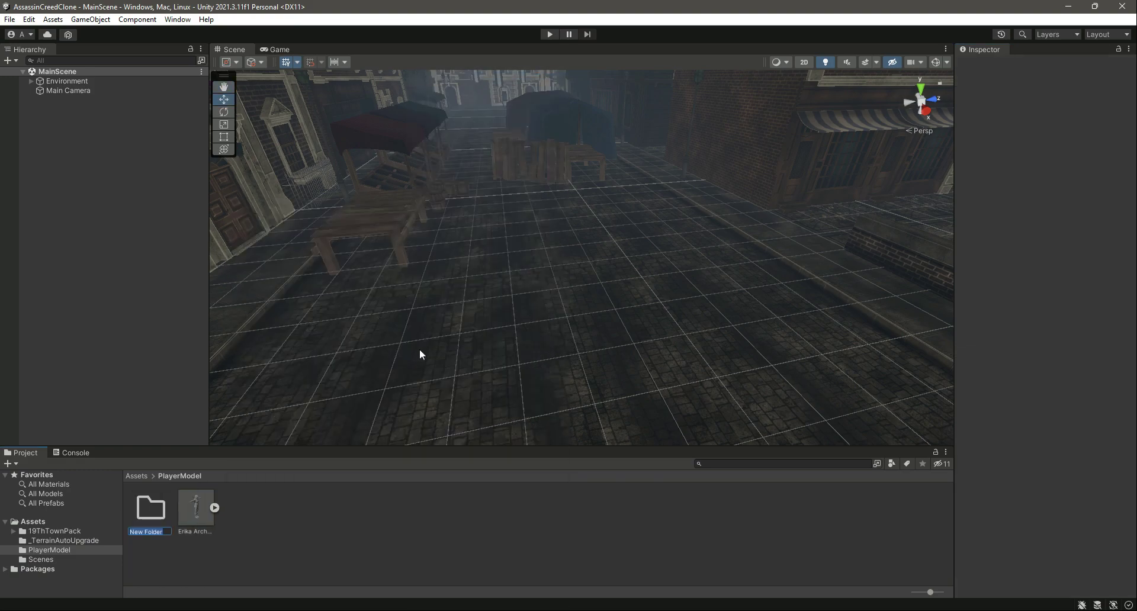
pyautogui.write('Materials')
pyautogui.press('Return')
pyautogui.rightClick(302, 513)
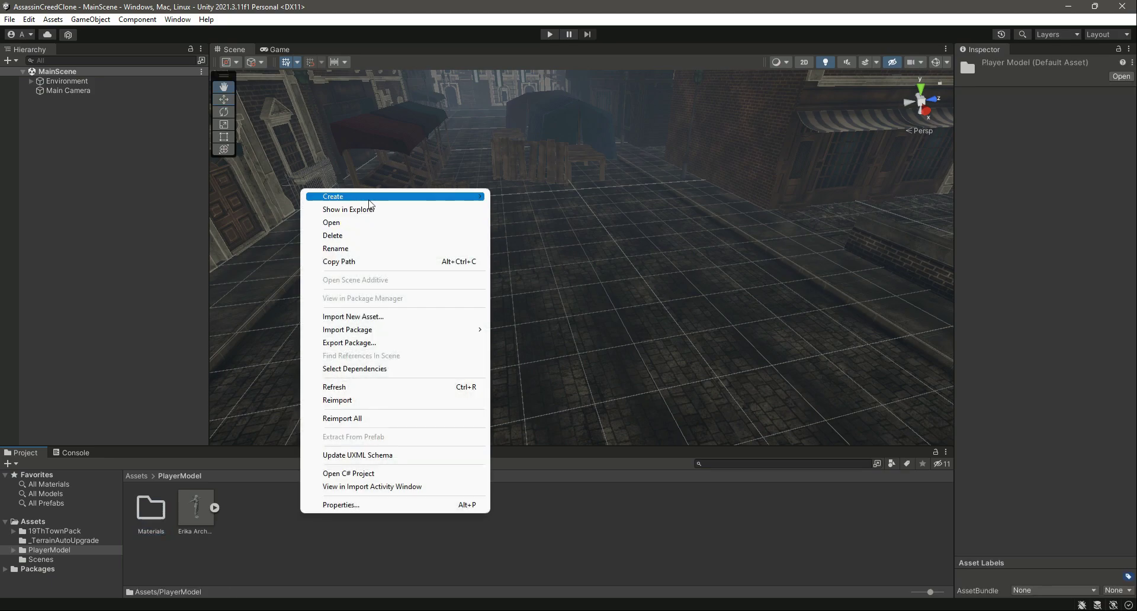
pyautogui.moveTo(355, 196)
pyautogui.click(600, 78)
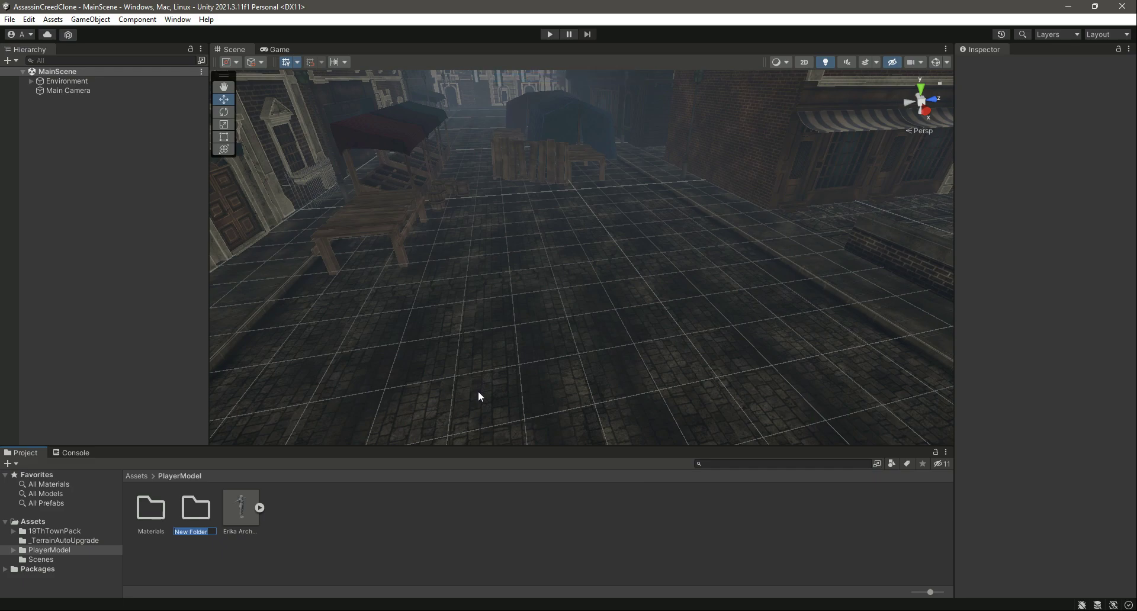
pyautogui.write('Textures')
pyautogui.press('Return')
pyautogui.click(242, 507)
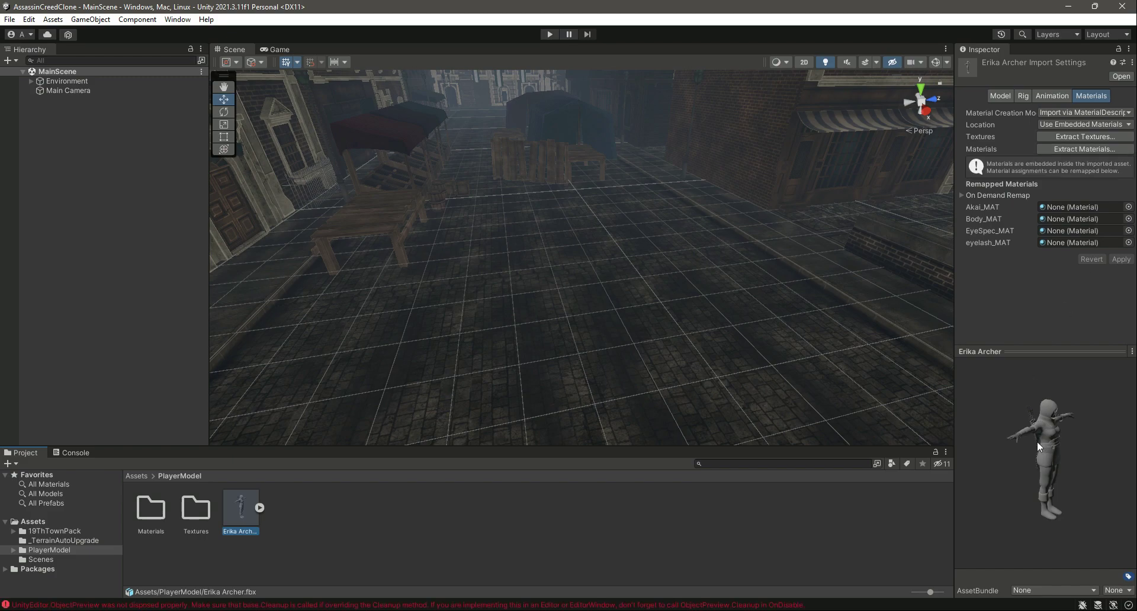
# Extract textures into the Textures folder and apply Fix now for the normal maps
pyautogui.moveTo(1036, 442); pyautogui.dragTo(1014, 423)
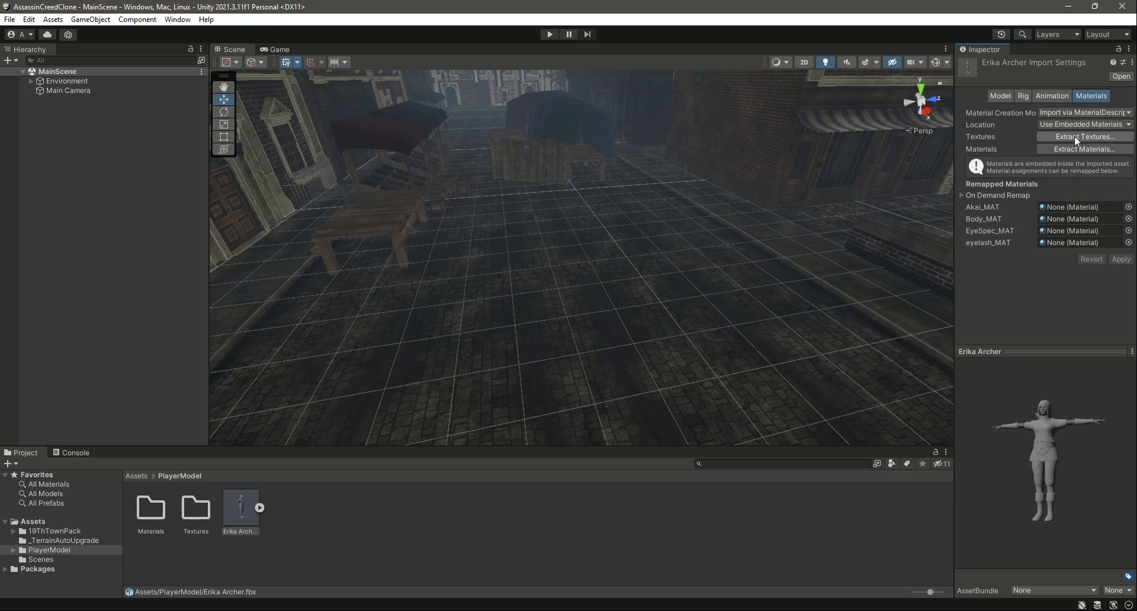
pyautogui.click(1100, 136)
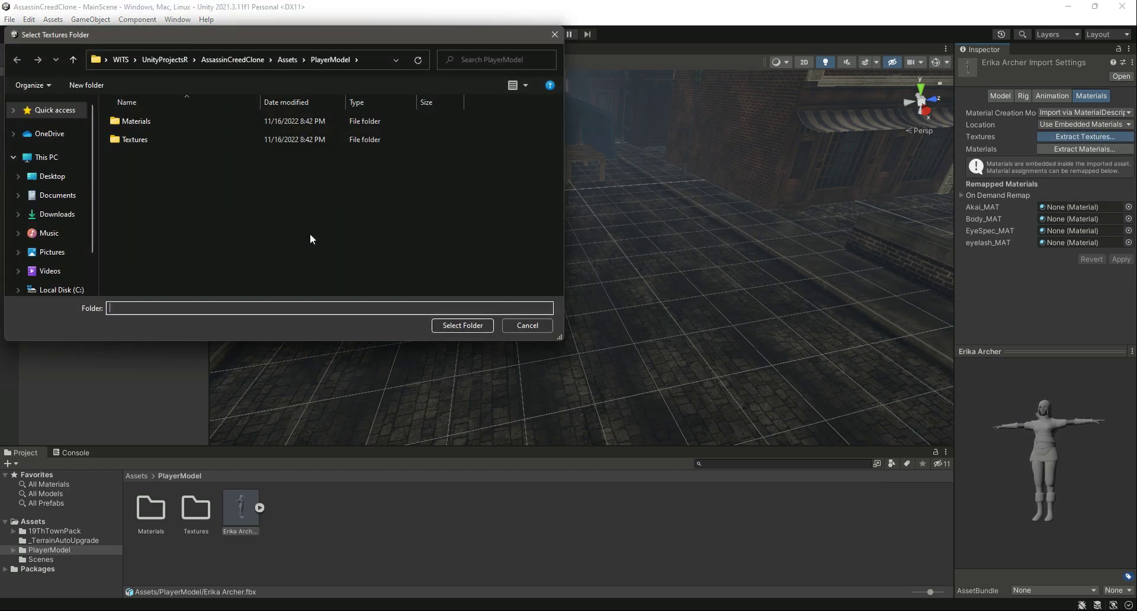
pyautogui.click(213, 140)
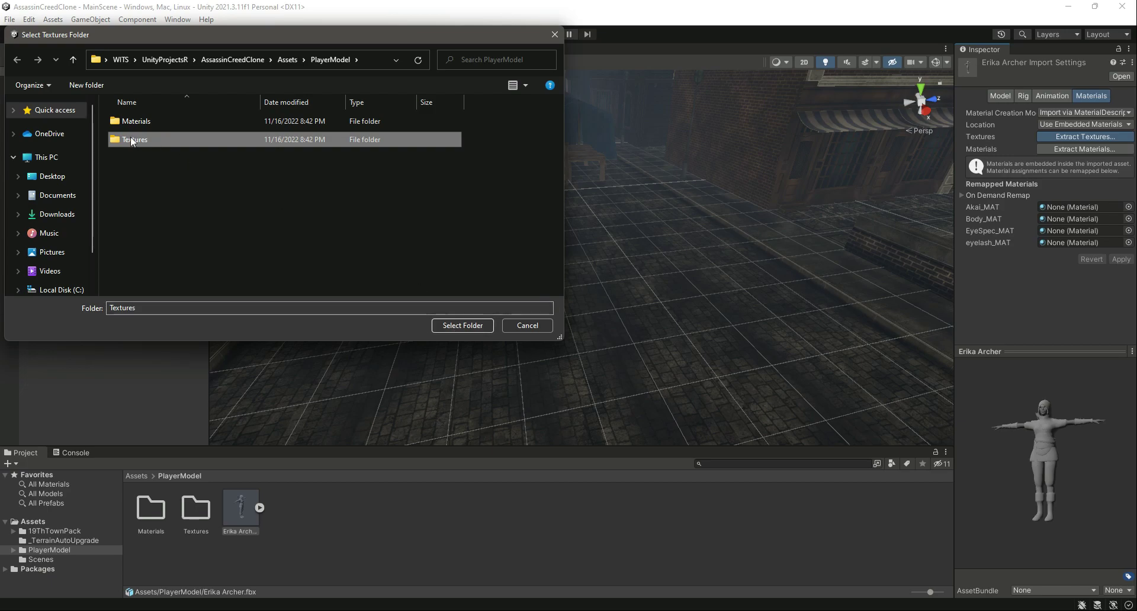
pyautogui.click(462, 325)
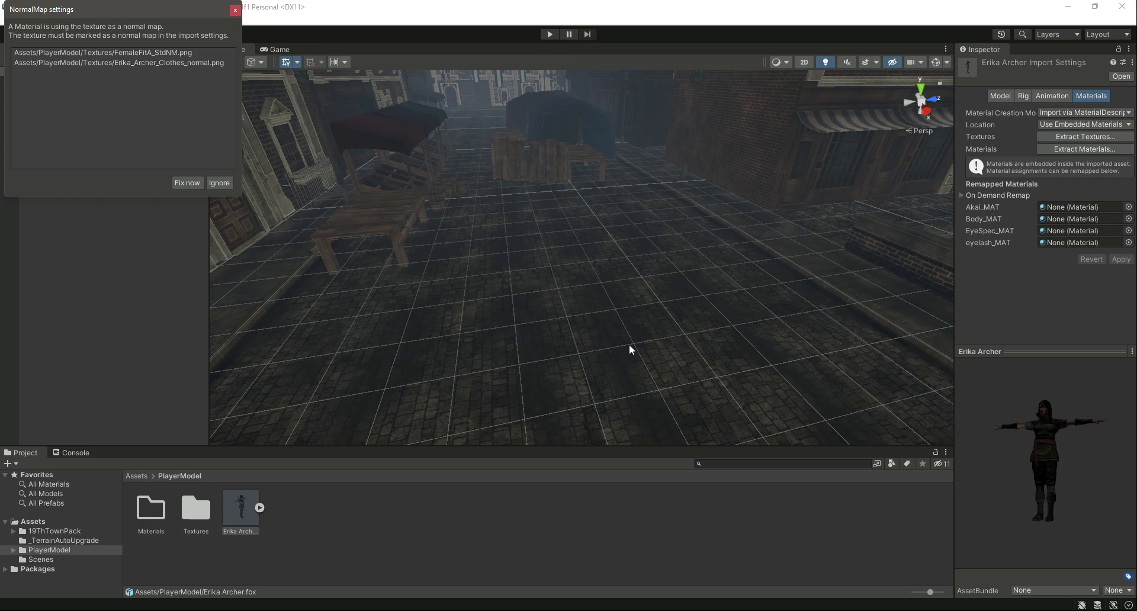
pyautogui.click(191, 183)
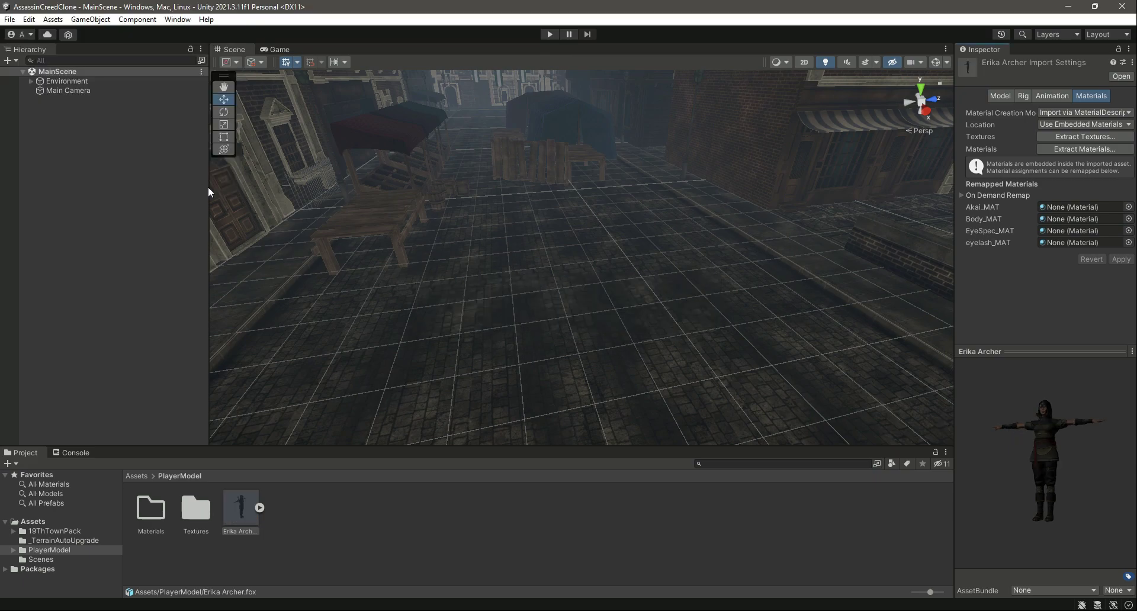
pyautogui.moveTo(977, 435); pyautogui.dragTo(545, 459)
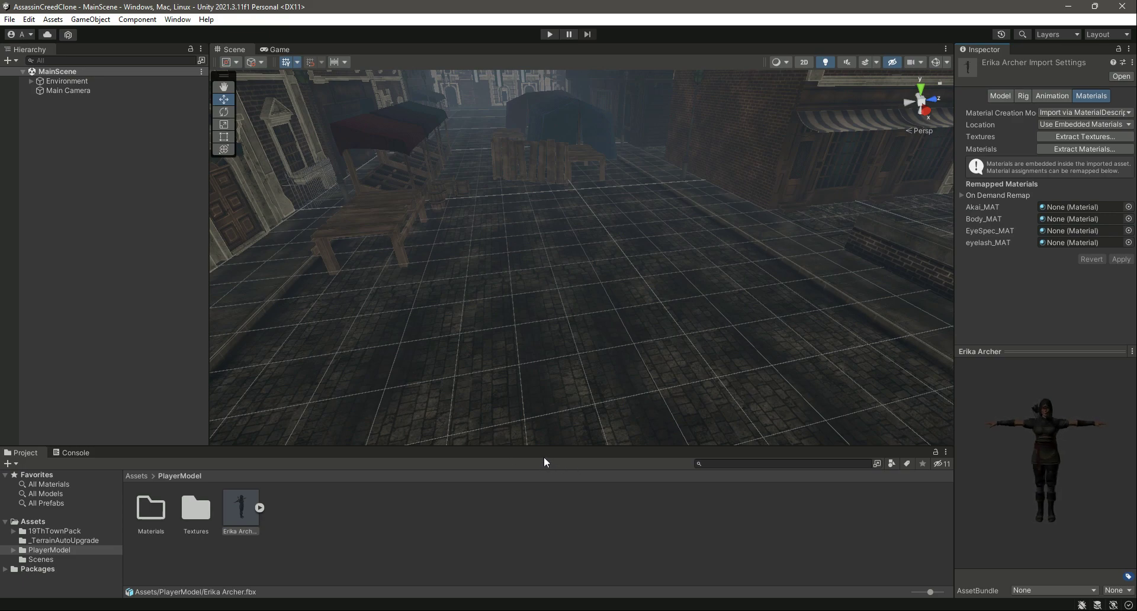
pyautogui.moveTo(1023, 464); pyautogui.dragTo(1057, 426)
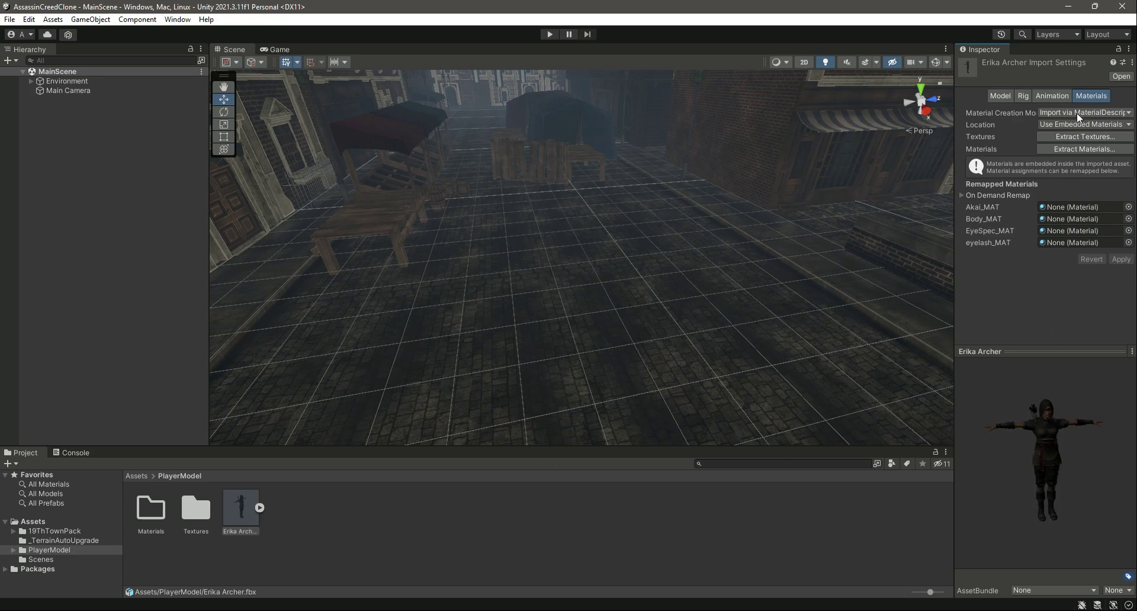
# Extract Erika Archer's materials into the Materials folder
pyautogui.click(1082, 149)
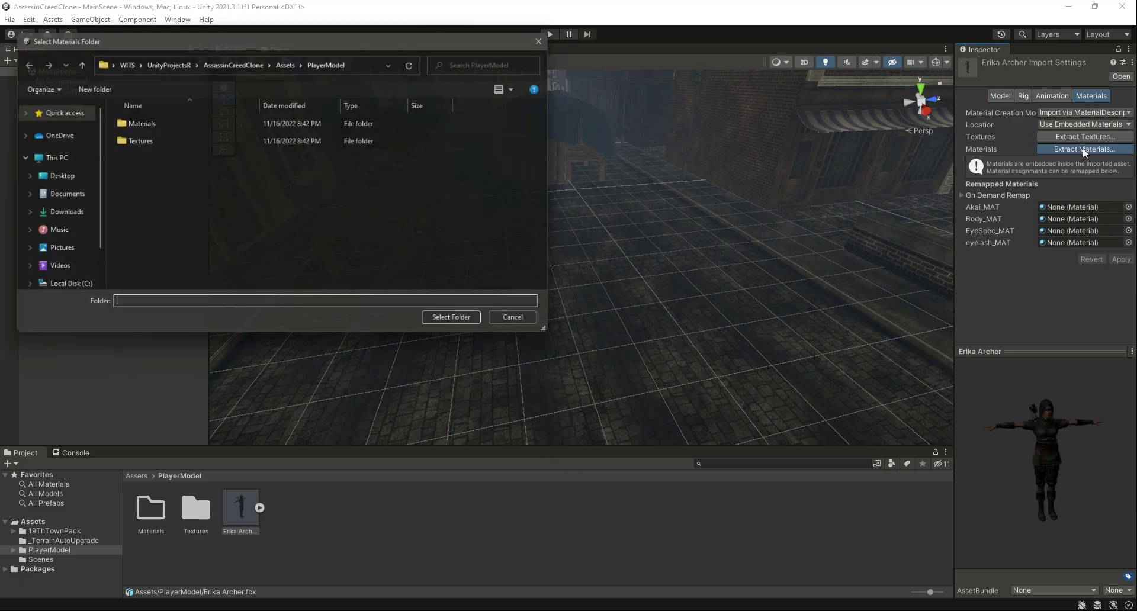
pyautogui.click(163, 121)
pyautogui.click(468, 324)
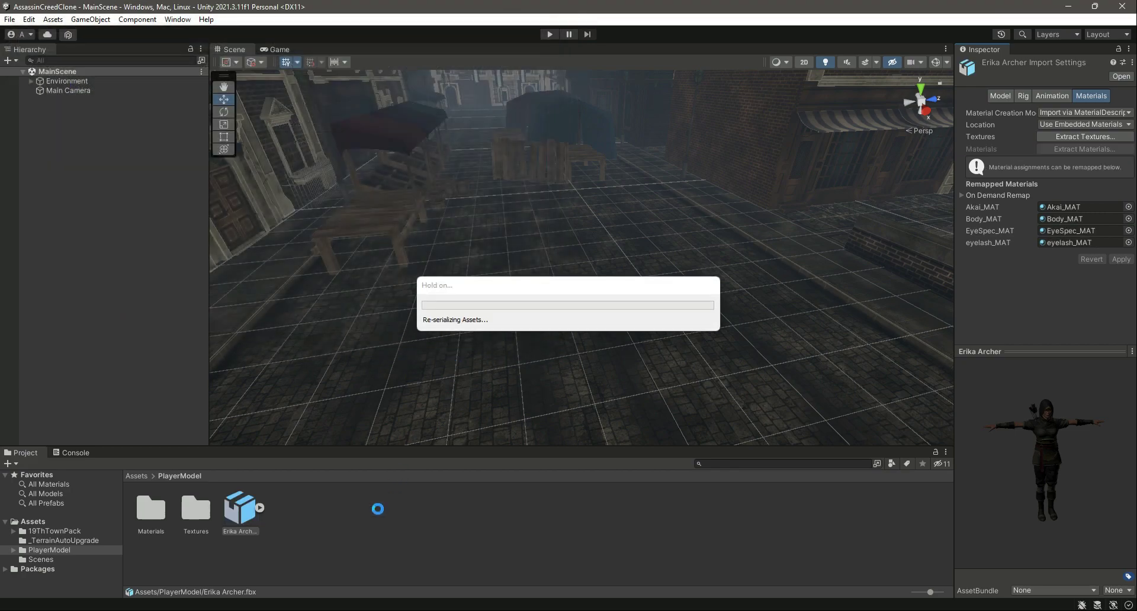
pyautogui.moveTo(1022, 461); pyautogui.dragTo(1014, 456)
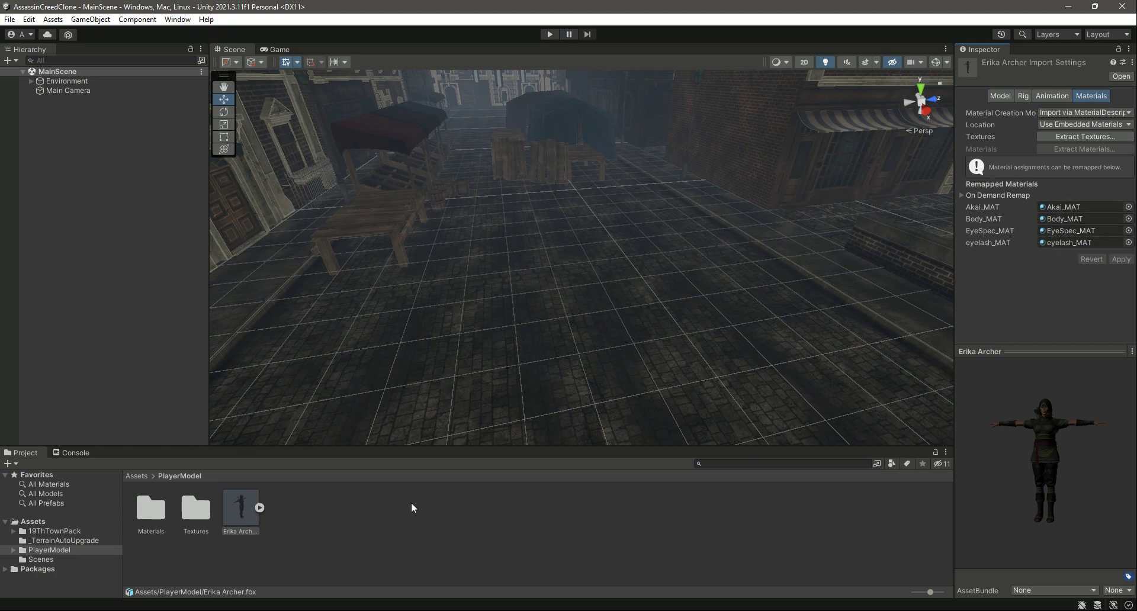
# Inspect EyeSpec_MAT, eyelash_MAT and Akai_MAT, then reselect Erika Archer.fbx
pyautogui.doubleClick(151, 508)
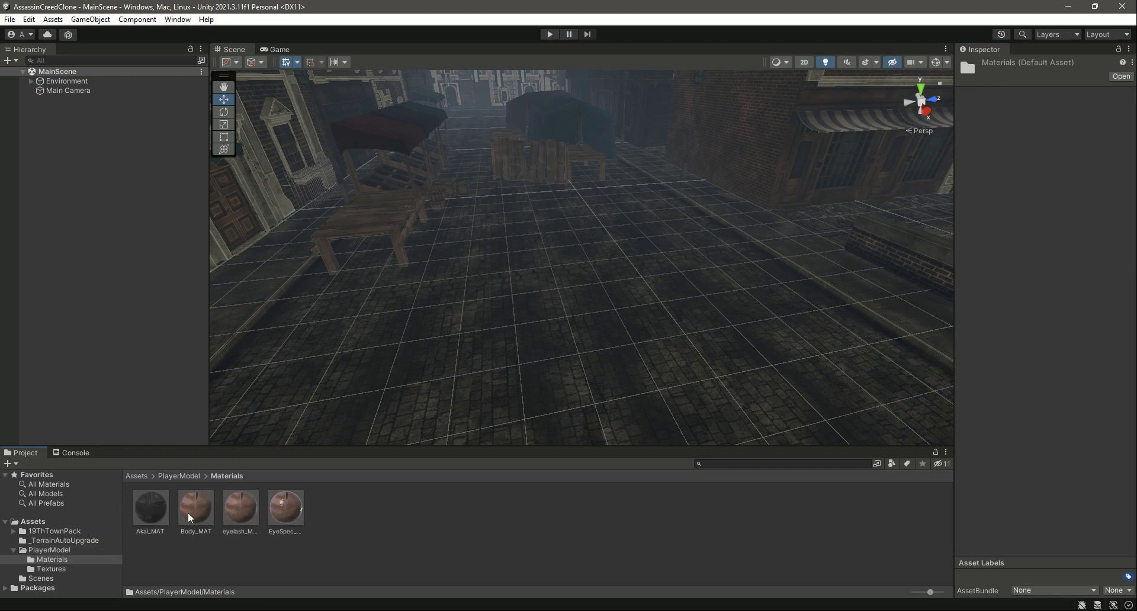
pyautogui.click(278, 509)
pyautogui.moveTo(987, 473); pyautogui.dragTo(913, 485)
pyautogui.click(238, 511)
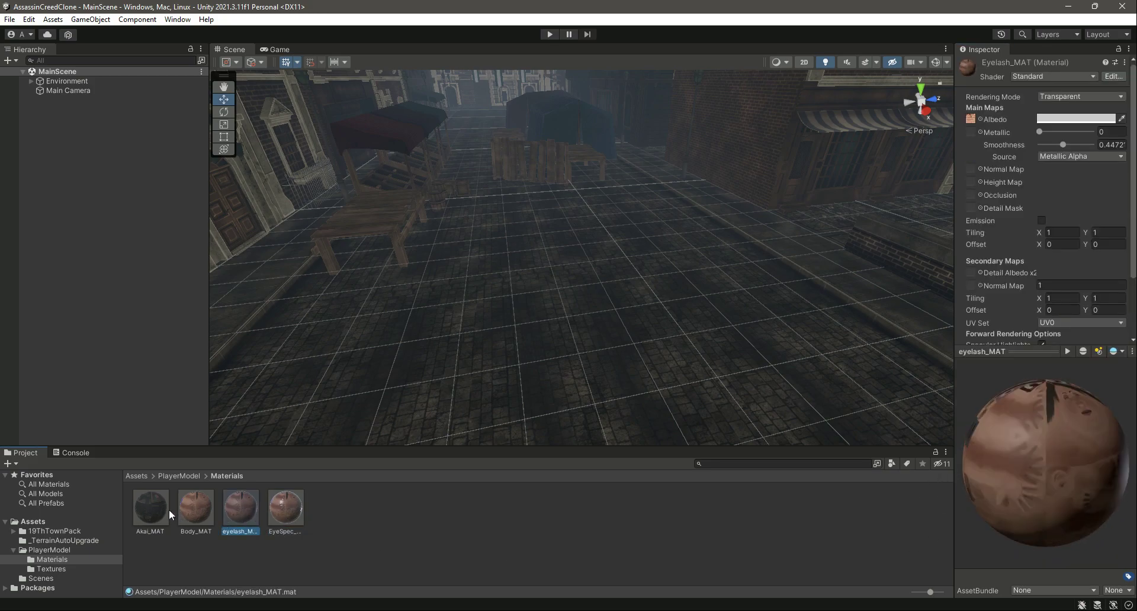
pyautogui.click(152, 508)
pyautogui.click(179, 477)
pyautogui.click(283, 505)
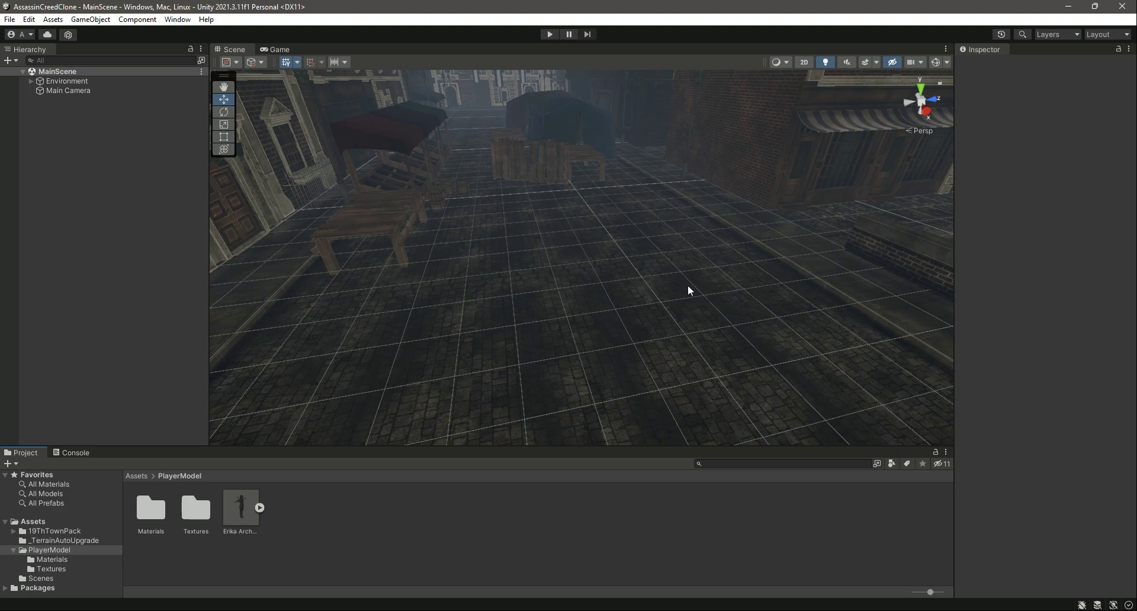
pyautogui.moveTo(690, 292); pyautogui.dragTo(581, 266, button='right')
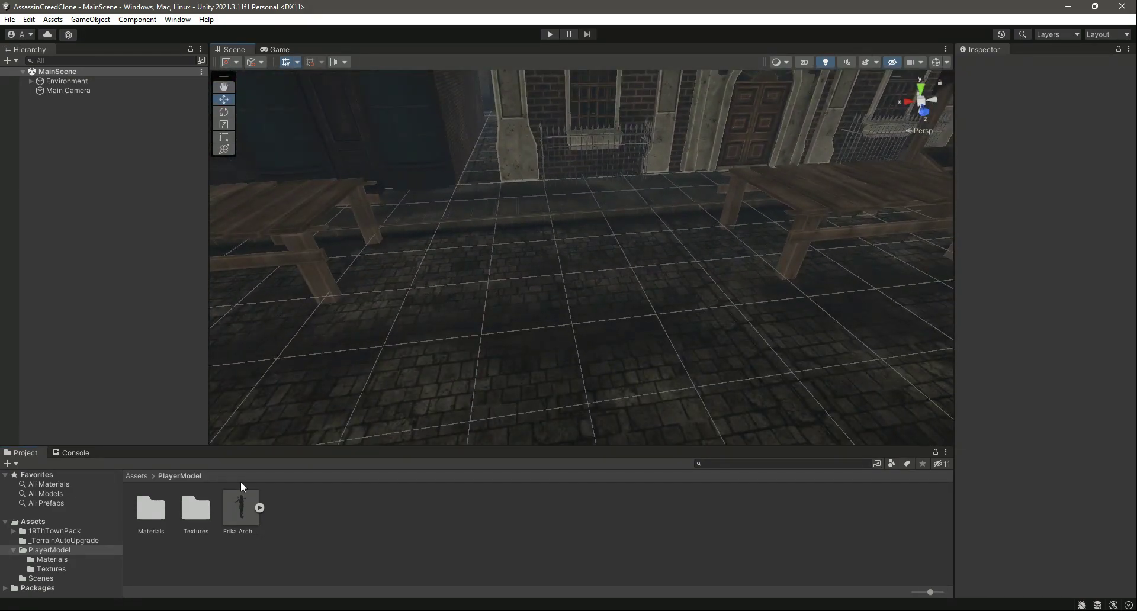
pyautogui.click(236, 513)
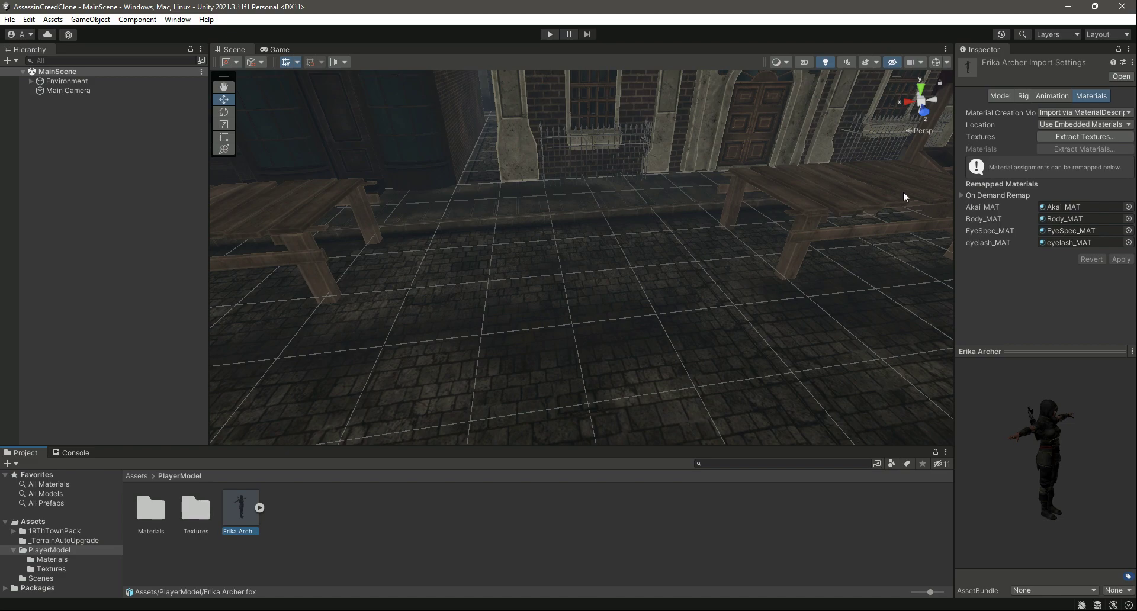
# Set Erika Archer's rig to Humanoid, avatar Create From This Model, and apply it
pyautogui.click(1024, 97)
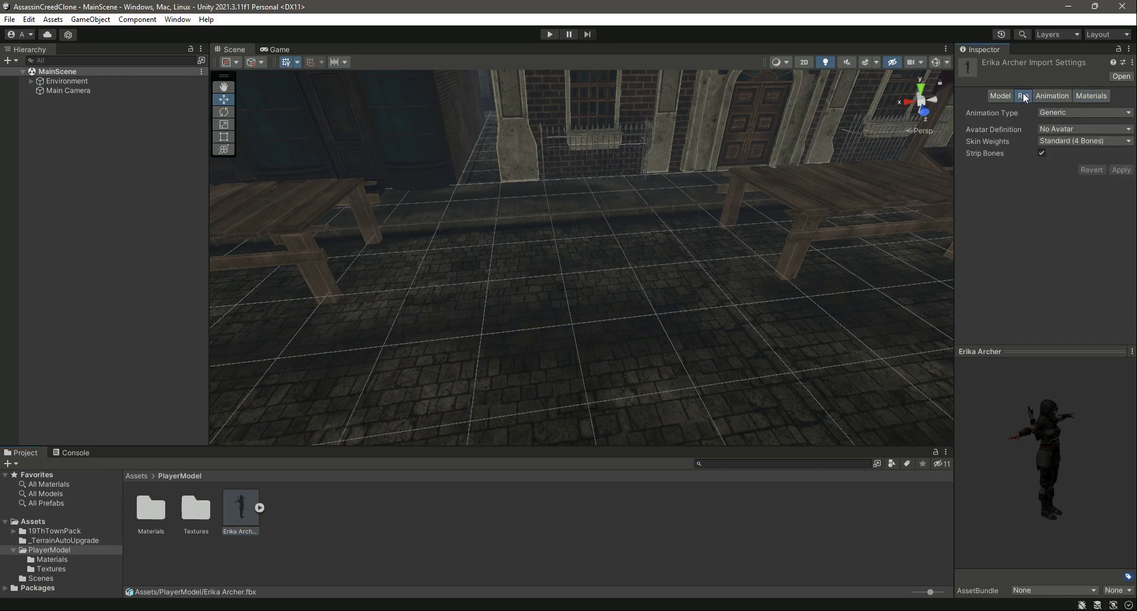
pyautogui.click(1058, 115)
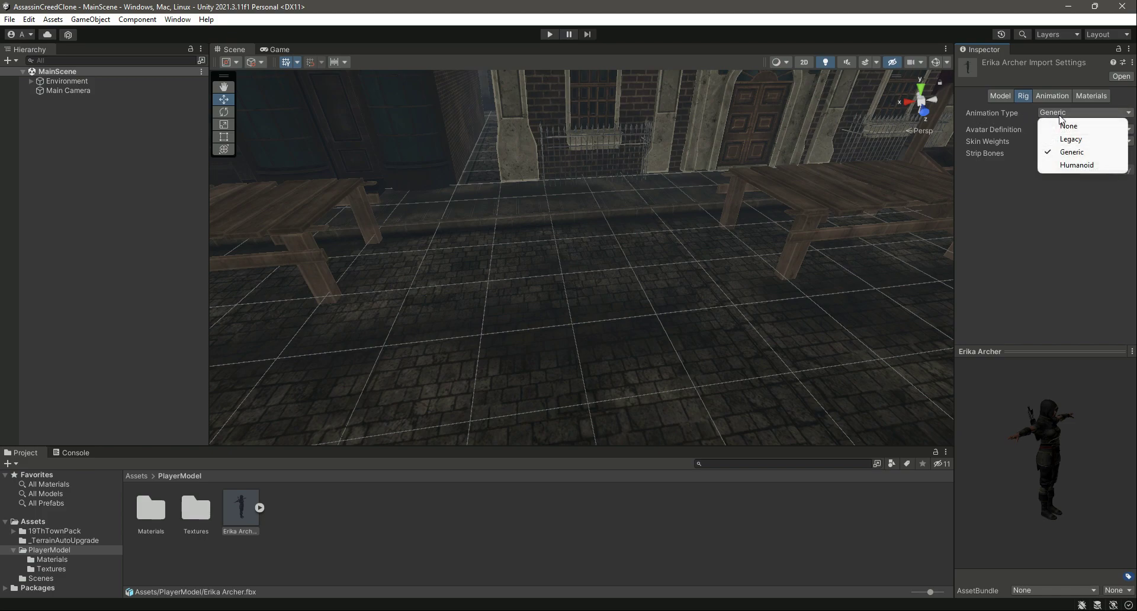
pyautogui.click(1069, 166)
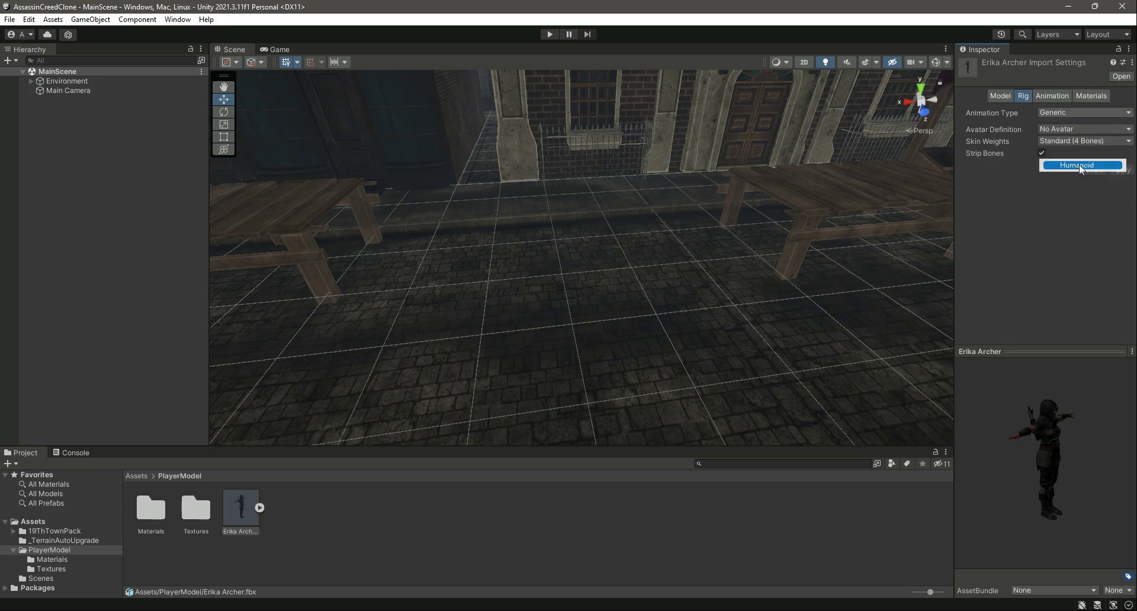
pyautogui.click(1063, 129)
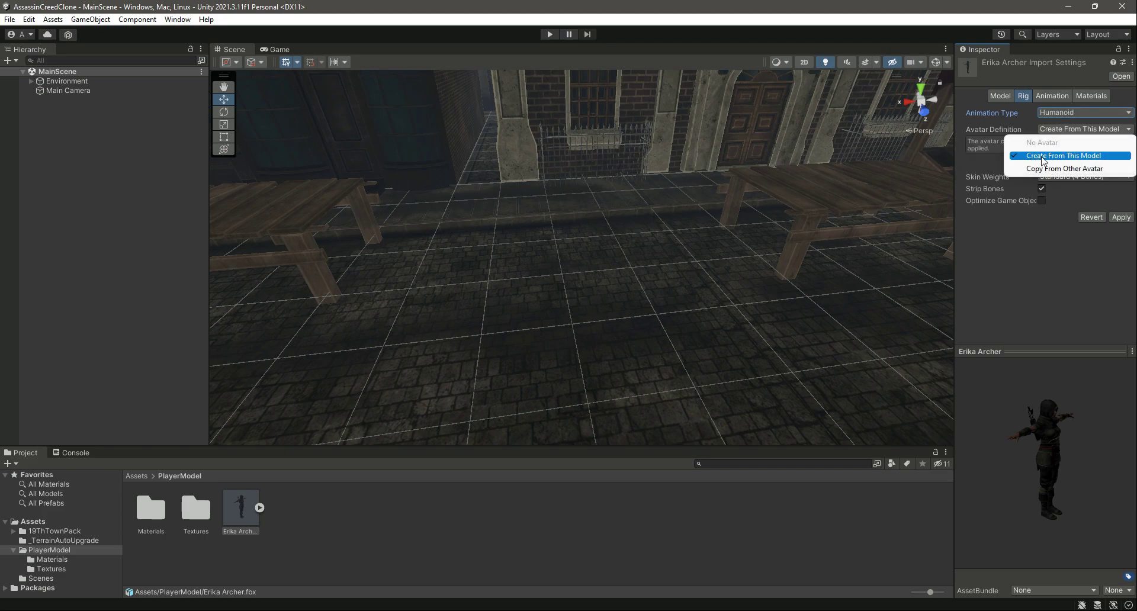
pyautogui.click(1078, 156)
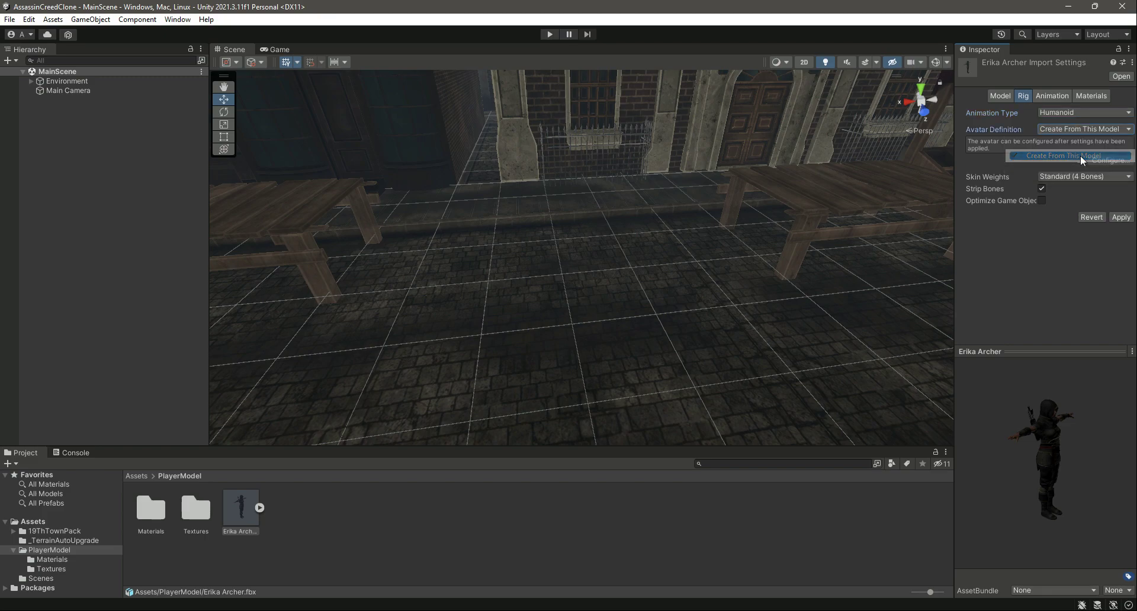
pyautogui.click(1121, 217)
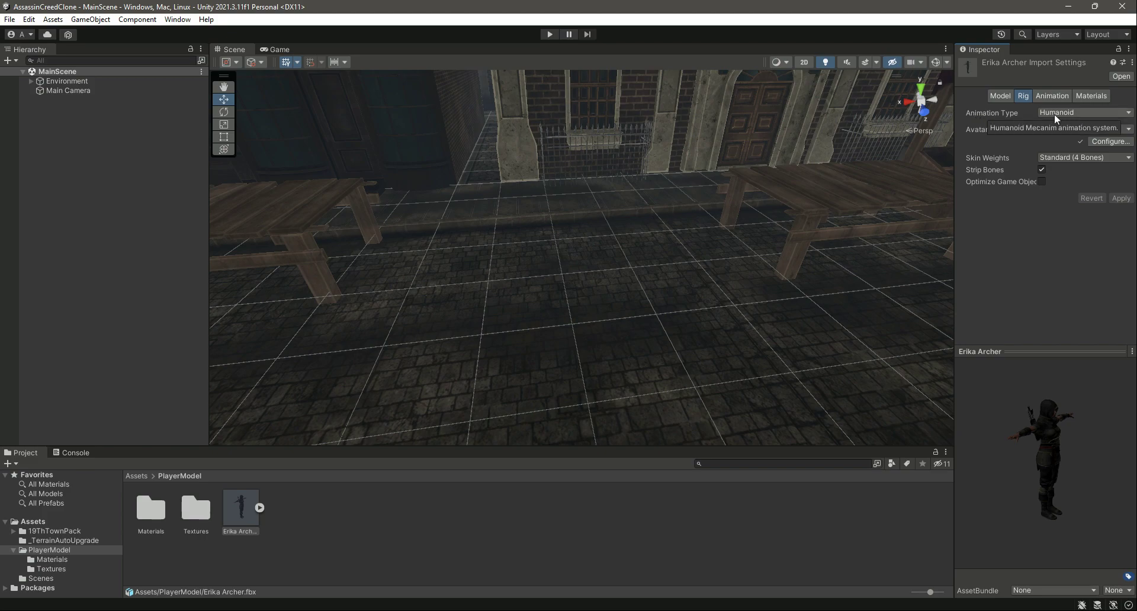
pyautogui.click(285, 518)
pyautogui.click(241, 518)
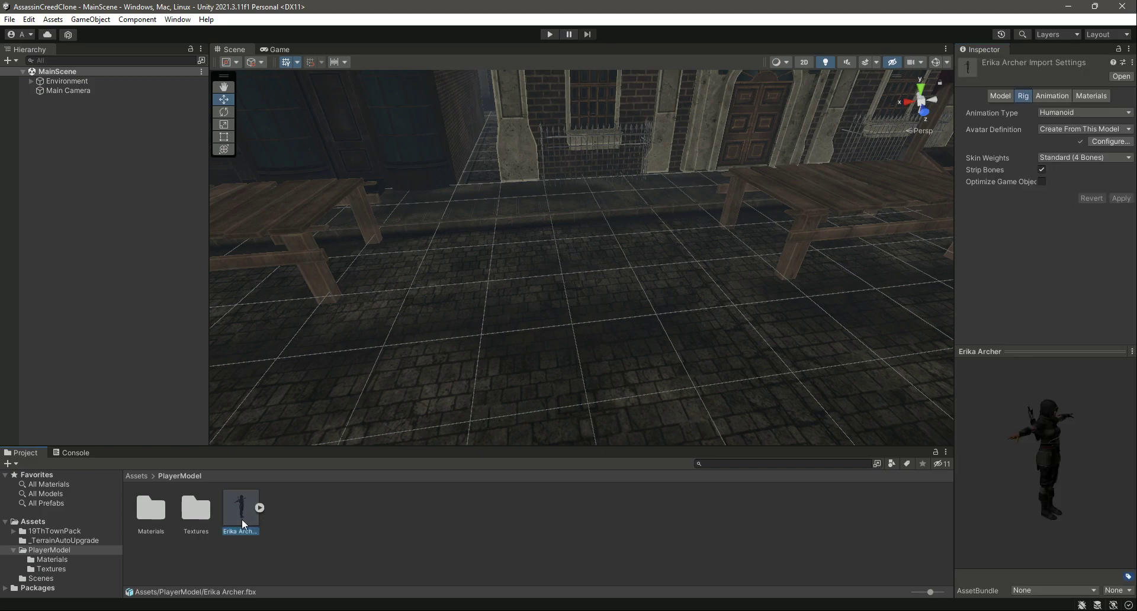
# Check the Erika Archer Avatar sub-asset and the model's Humanoid rig import settings
pyautogui.click(258, 508)
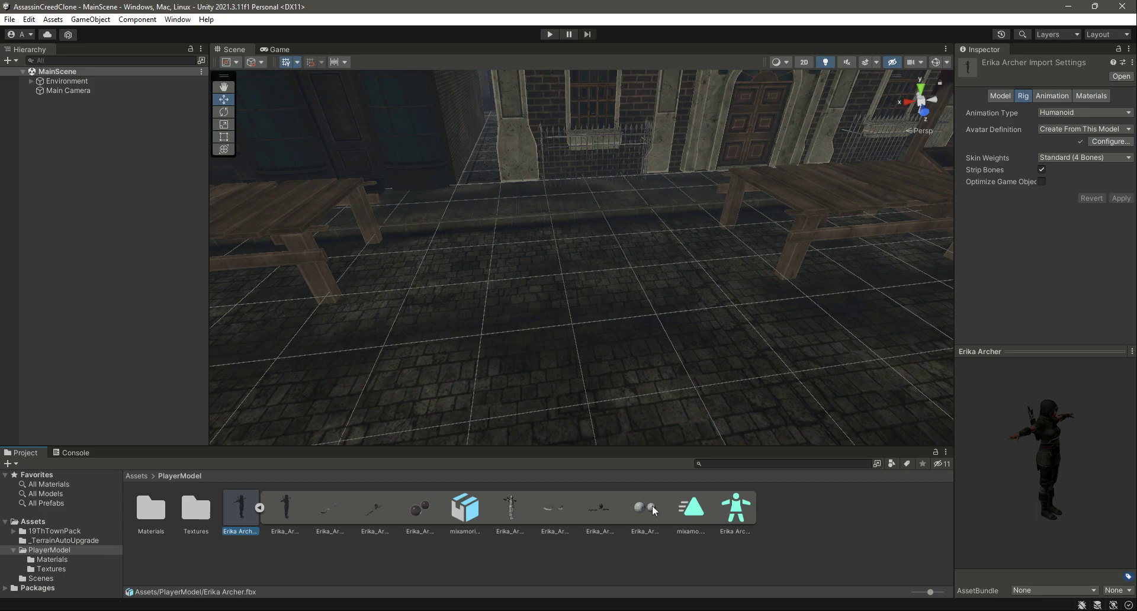
pyautogui.click(740, 512)
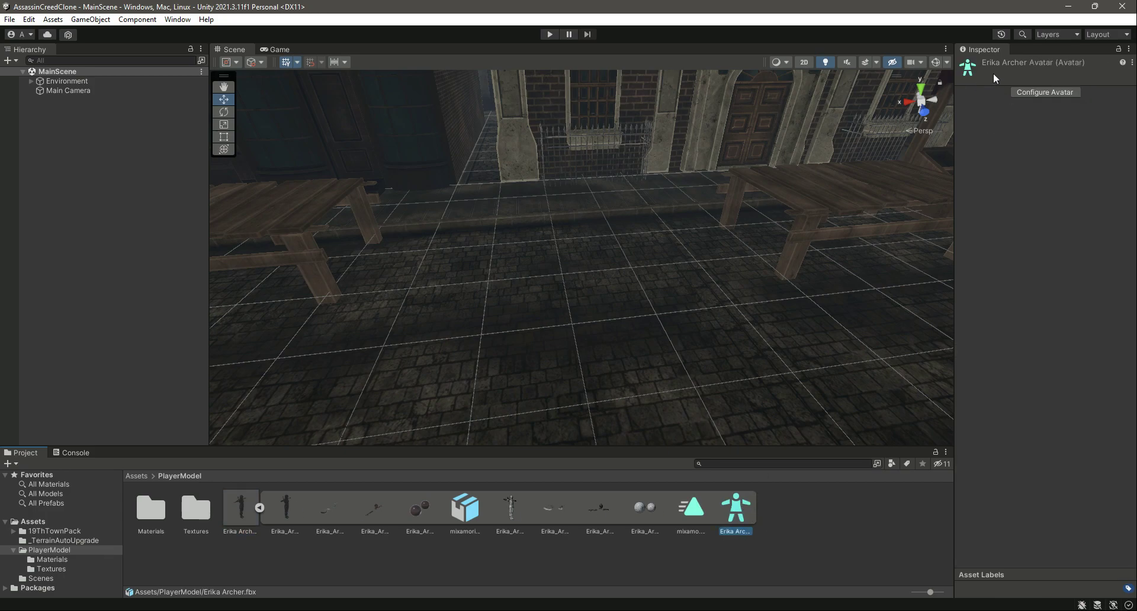
pyautogui.click(259, 507)
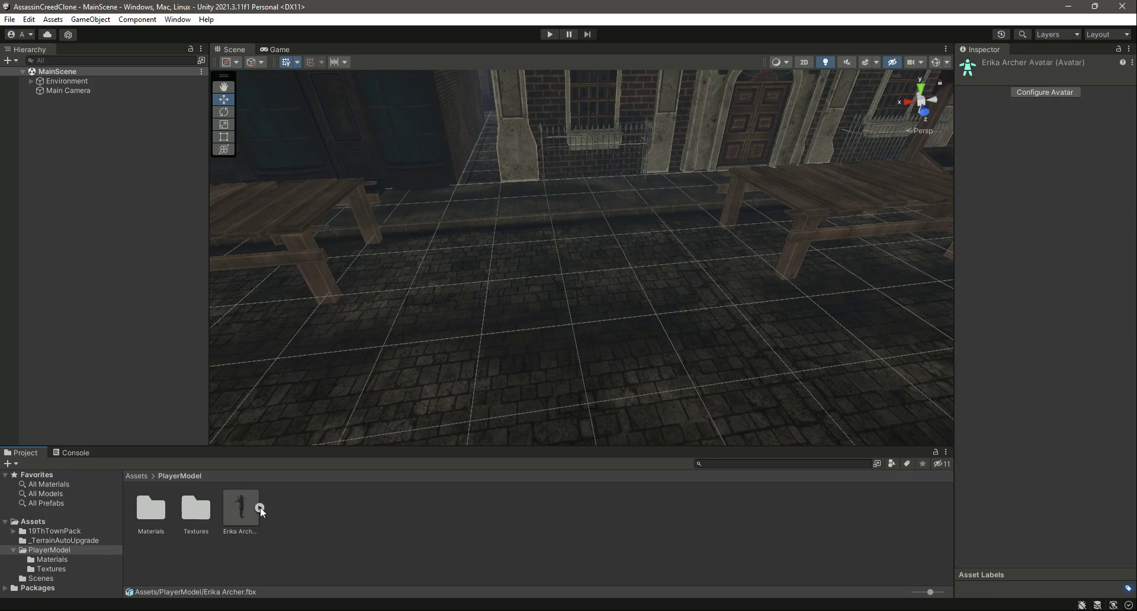
pyautogui.click(305, 518)
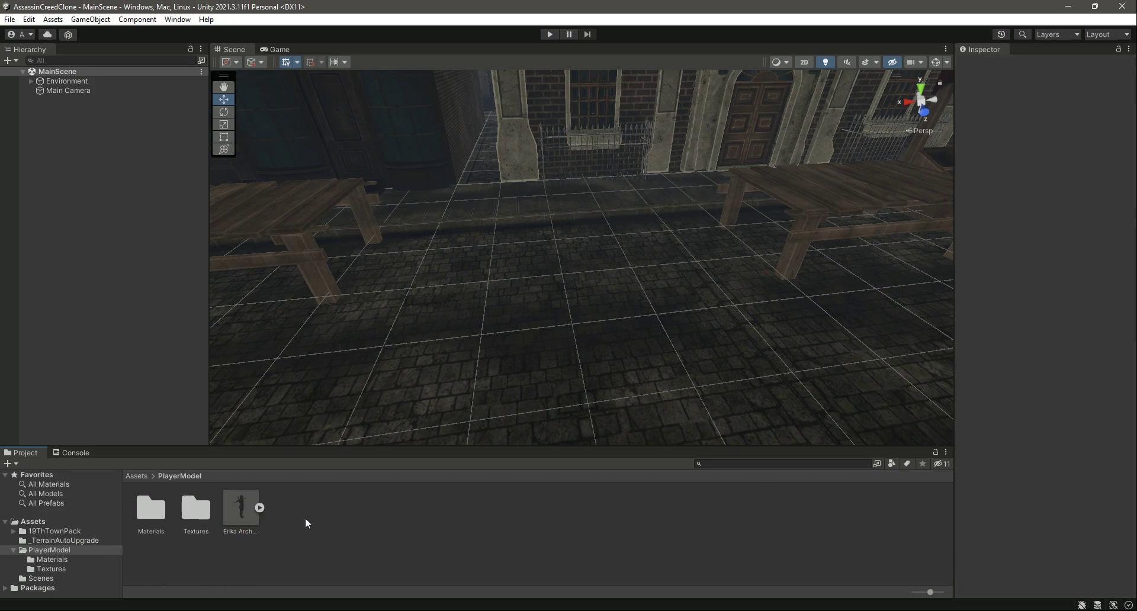
pyautogui.click(248, 509)
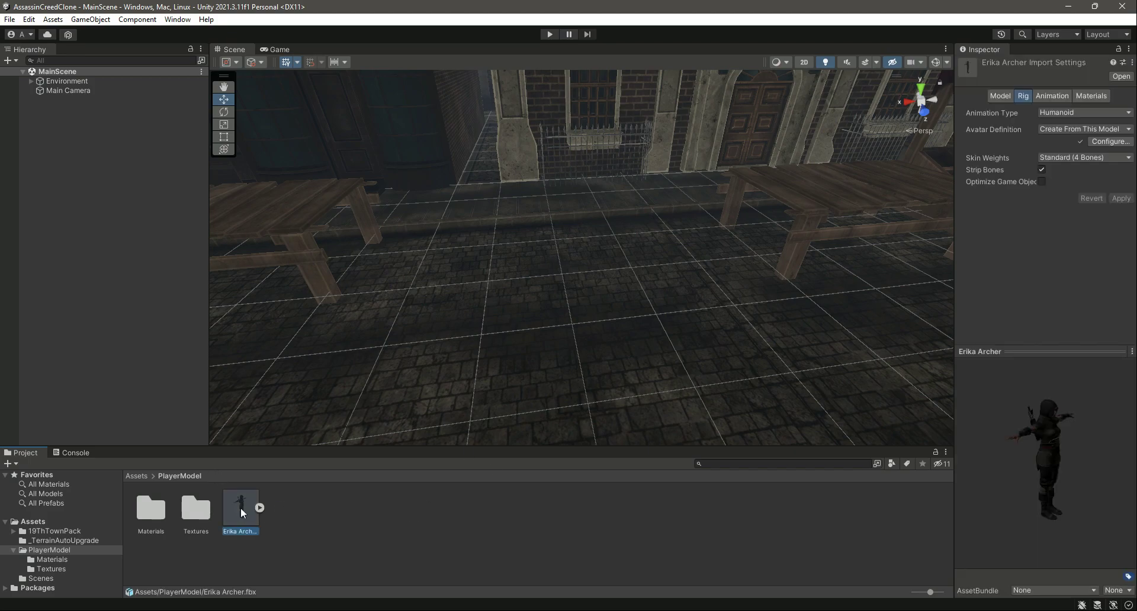
# Drag Erika Archer into the street scene and lower her onto the cobblestone floor
pyautogui.moveTo(240, 507); pyautogui.dragTo(543, 238)
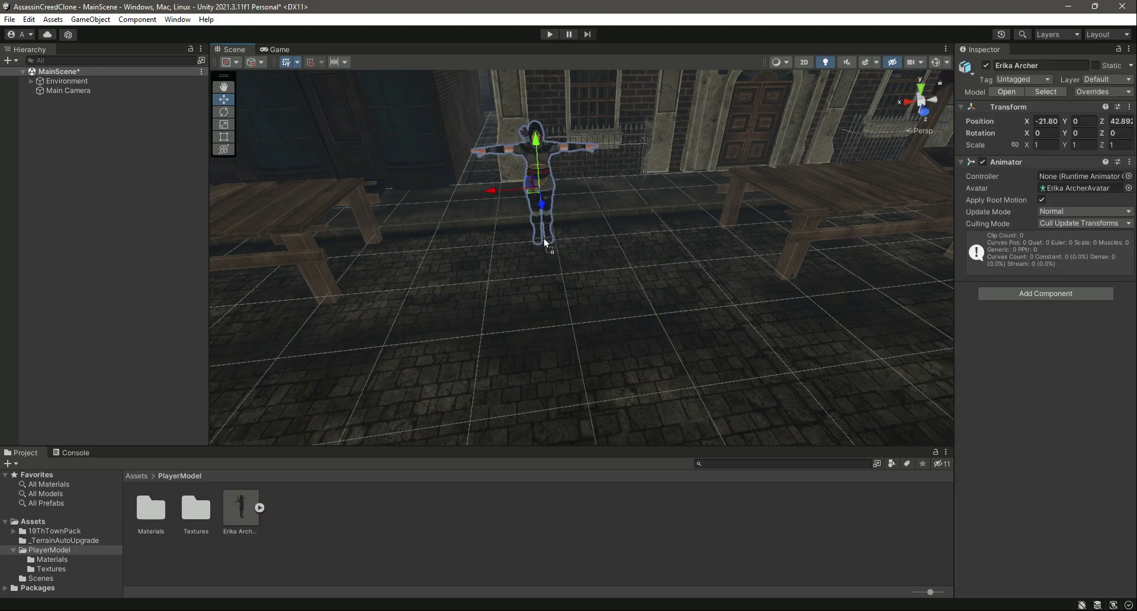
pyautogui.moveTo(544, 238); pyautogui.dragTo(639, 118, button='right')
pyautogui.moveTo(623, 128); pyautogui.dragTo(625, 144)
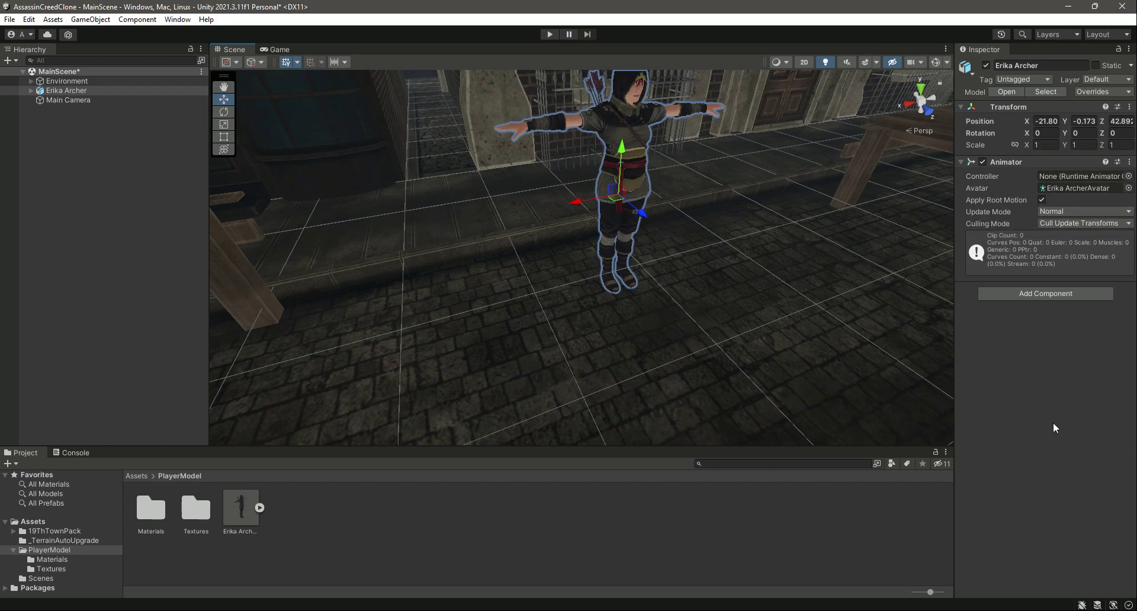
# Save the scene and completely unpack the Erika Archer prefab in the Hierarchy
pyautogui.hotkey('ctrl', 's')
pyautogui.click(64, 91)
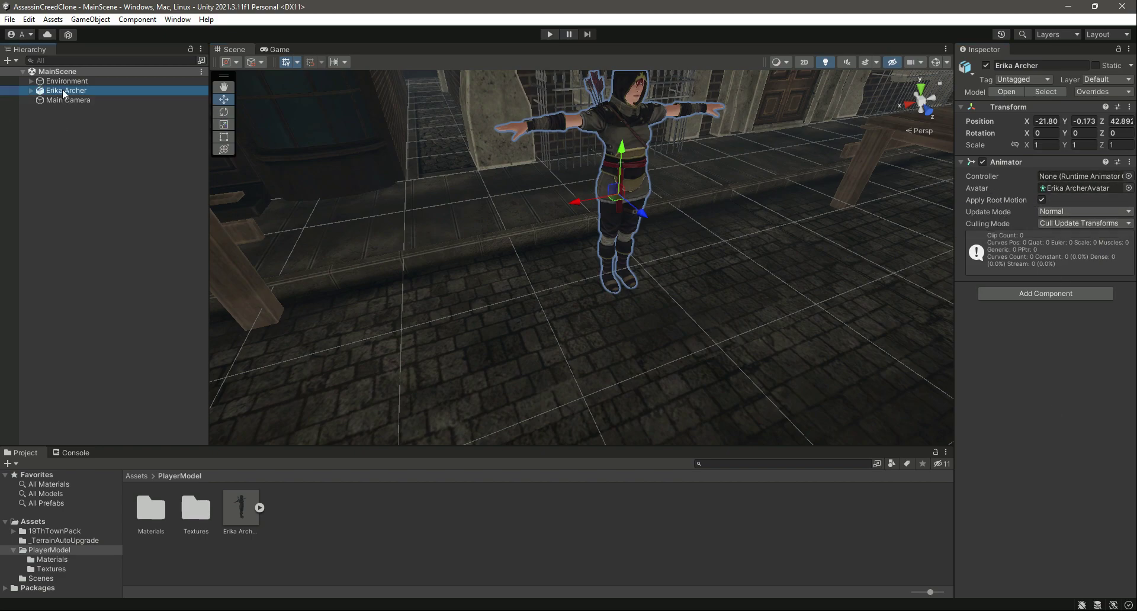
pyautogui.rightClick(63, 90)
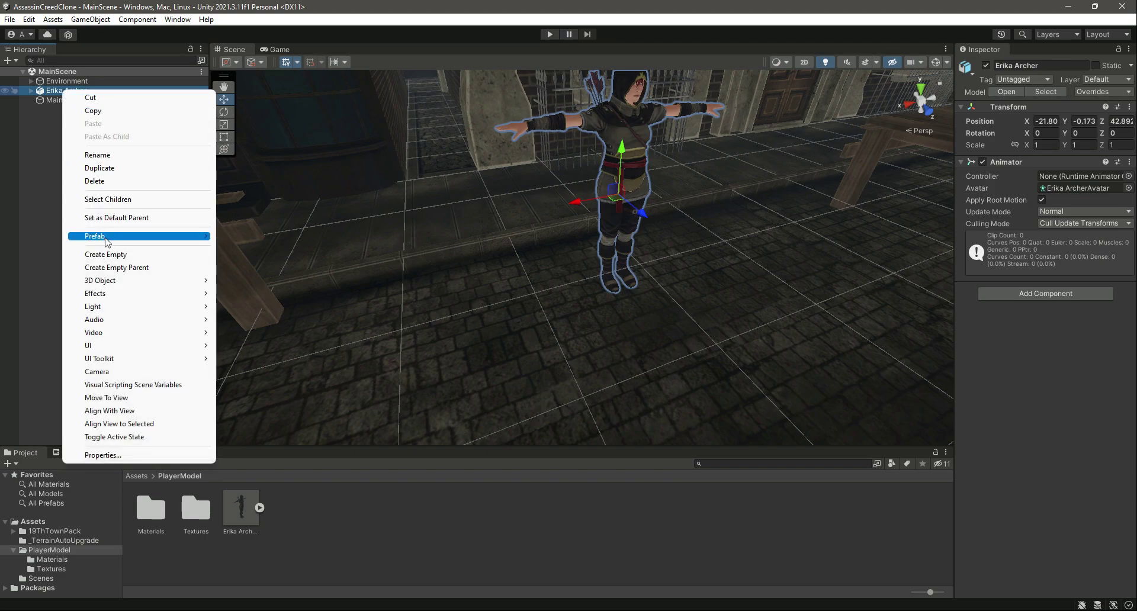
pyautogui.moveTo(190, 240)
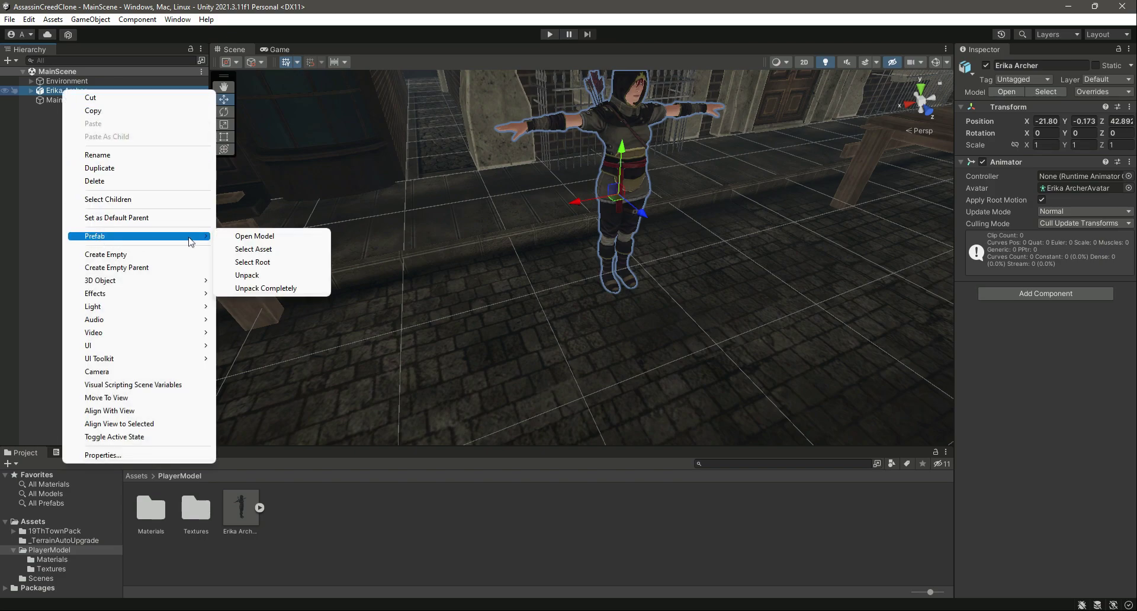
pyautogui.click(267, 288)
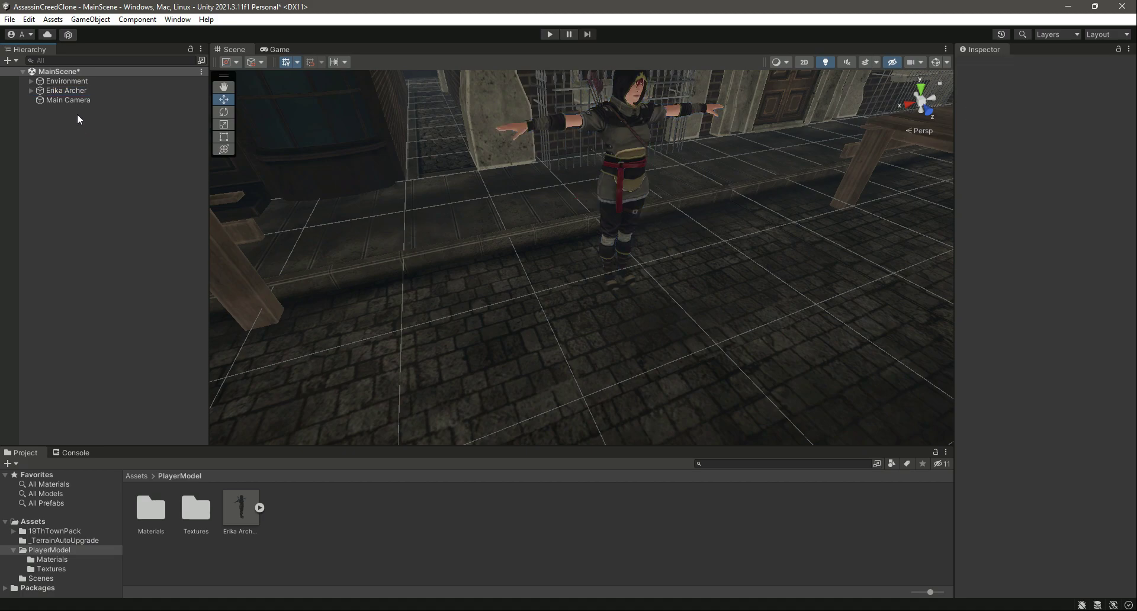
pyautogui.click(77, 91)
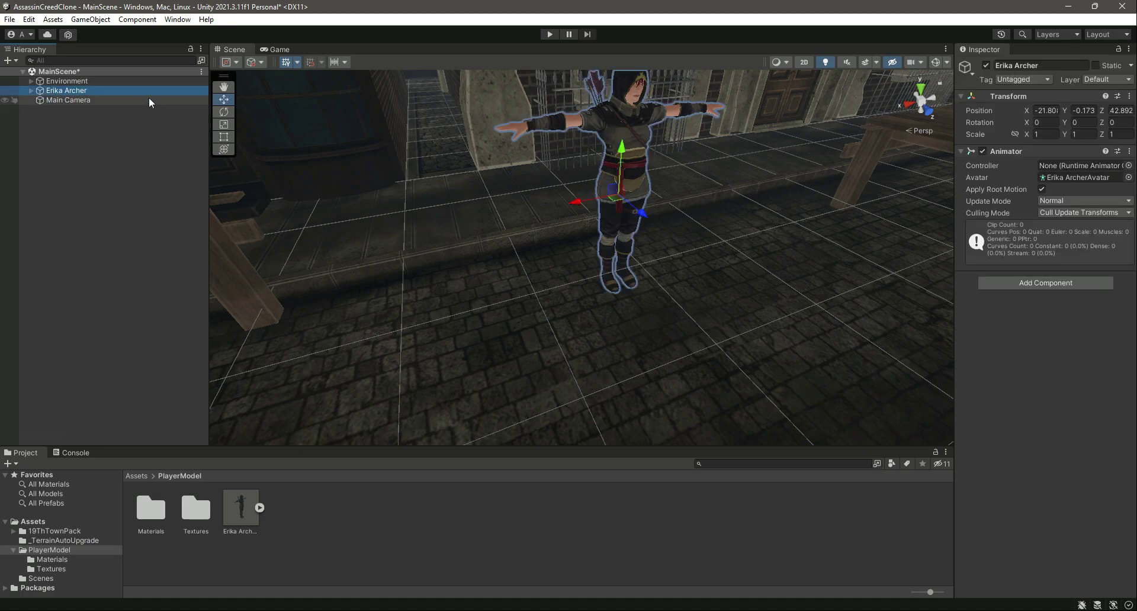
# Rename the unpacked object to Player and save the scene
pyautogui.click(1055, 62)
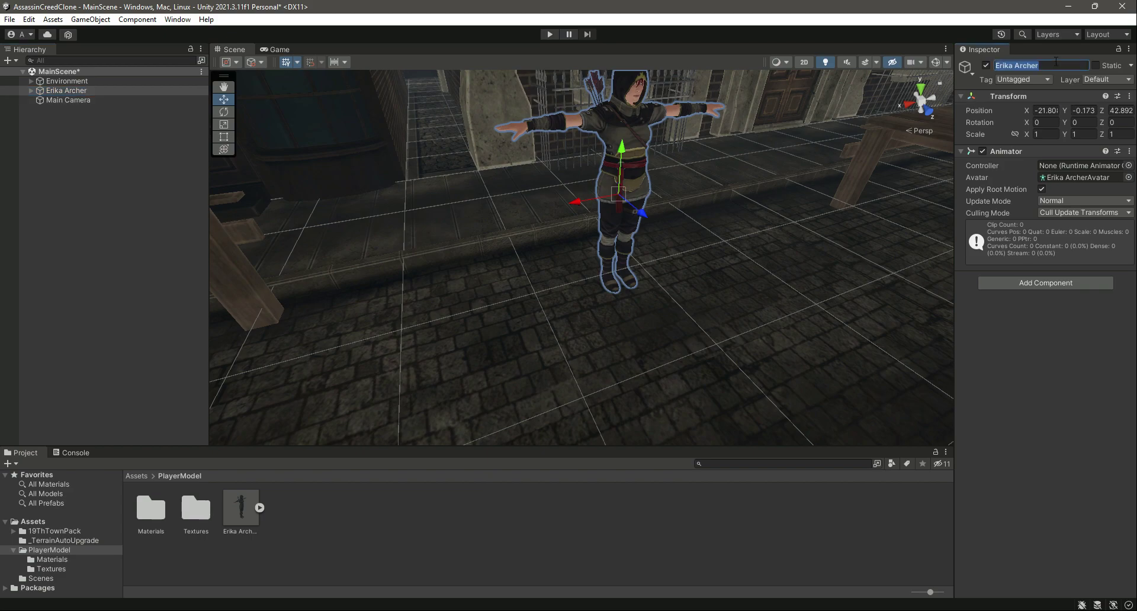
pyautogui.write('Player')
pyautogui.press('Return')
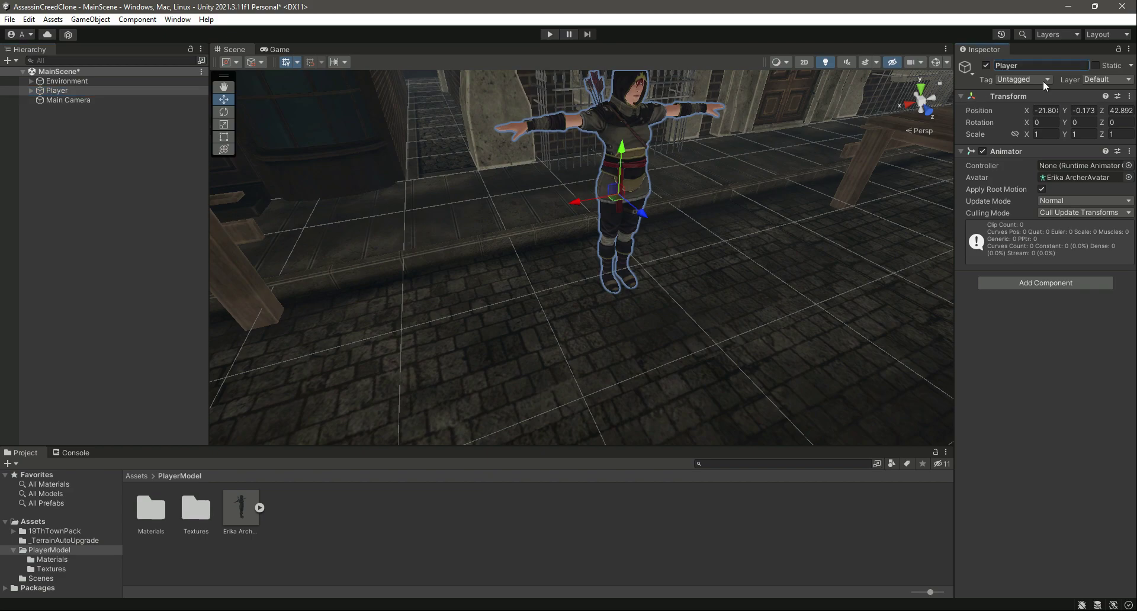
pyautogui.click(105, 169)
pyautogui.hotkey('ctrl', 's')
pyautogui.click(72, 90)
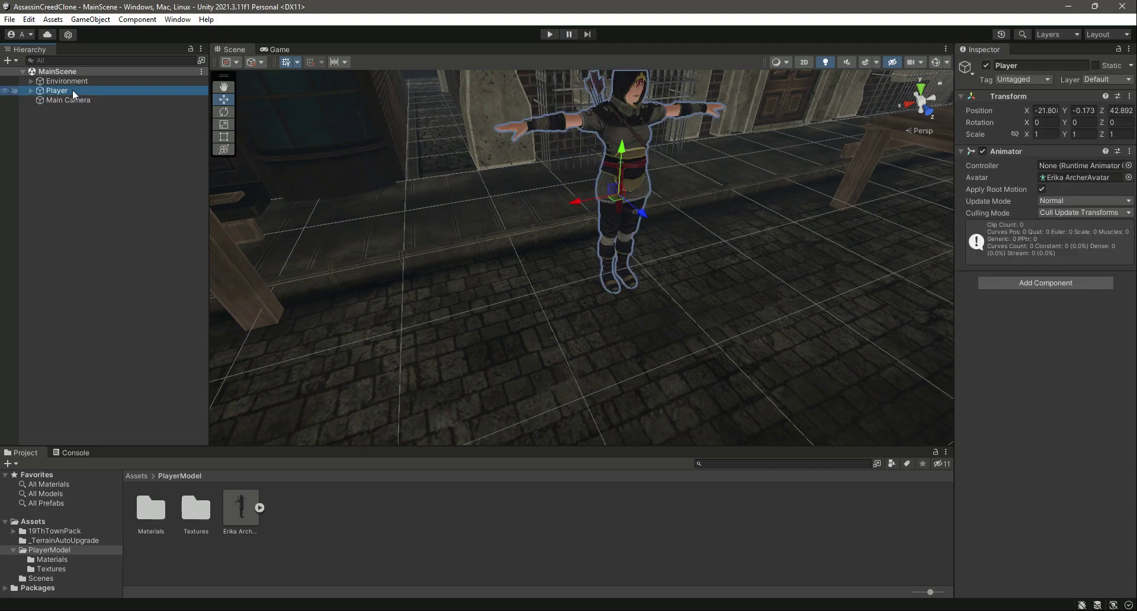
# Give the Player object the Player tag
pyautogui.click(1023, 81)
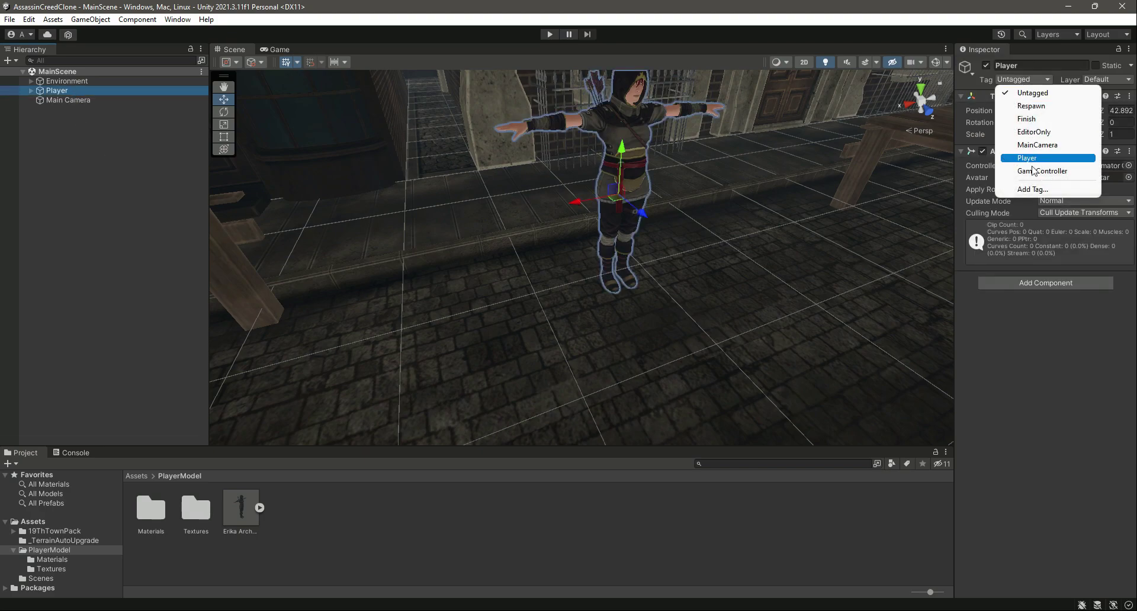
pyautogui.click(1036, 189)
pyautogui.click(1104, 119)
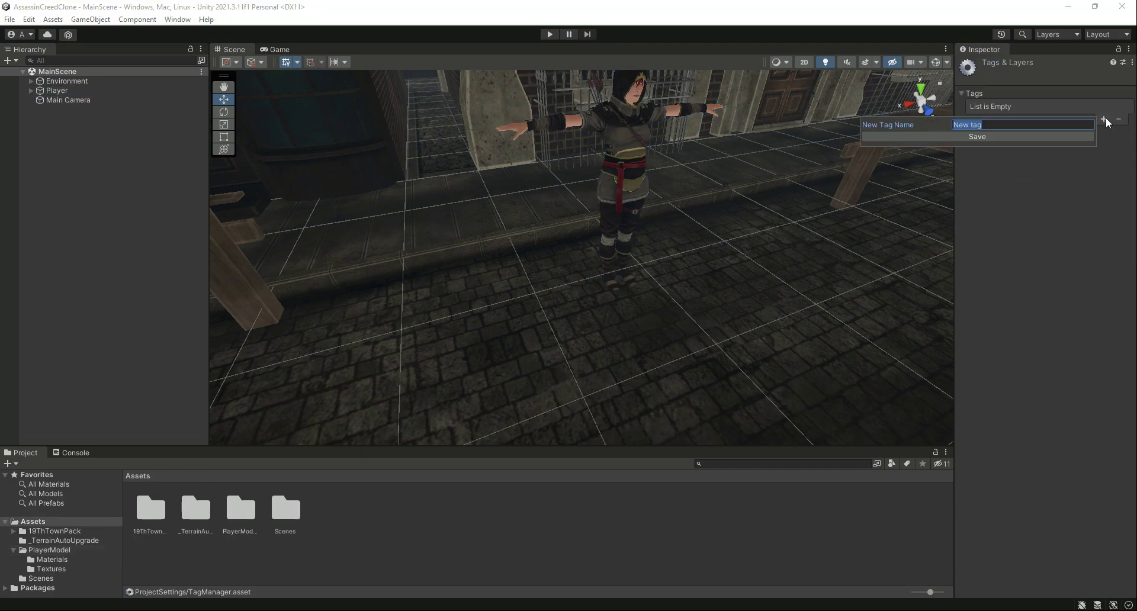
pyautogui.write('Player')
pyautogui.click(1016, 135)
pyautogui.click(99, 90)
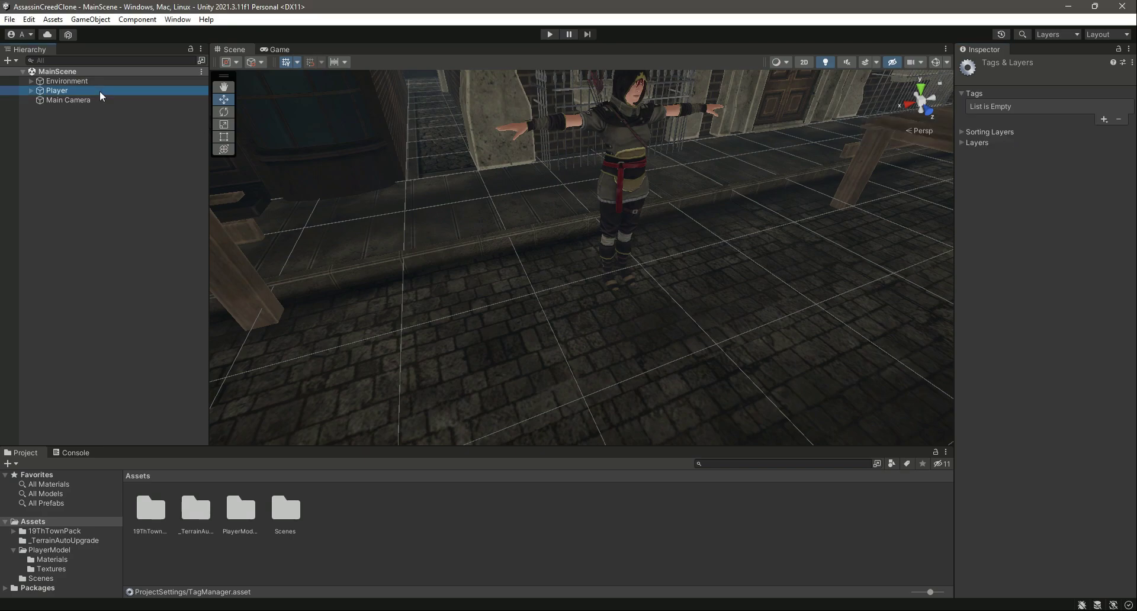
pyautogui.click(1025, 80)
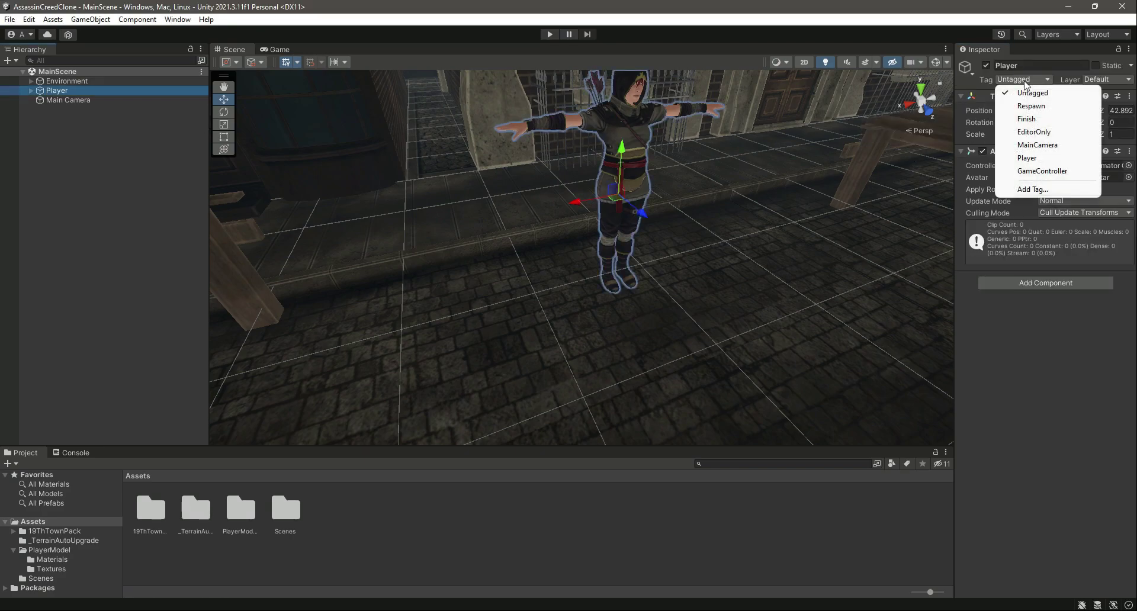
pyautogui.click(1034, 158)
# Name User Layer 6 Player, put the object and its children on it, and save
pyautogui.click(1098, 80)
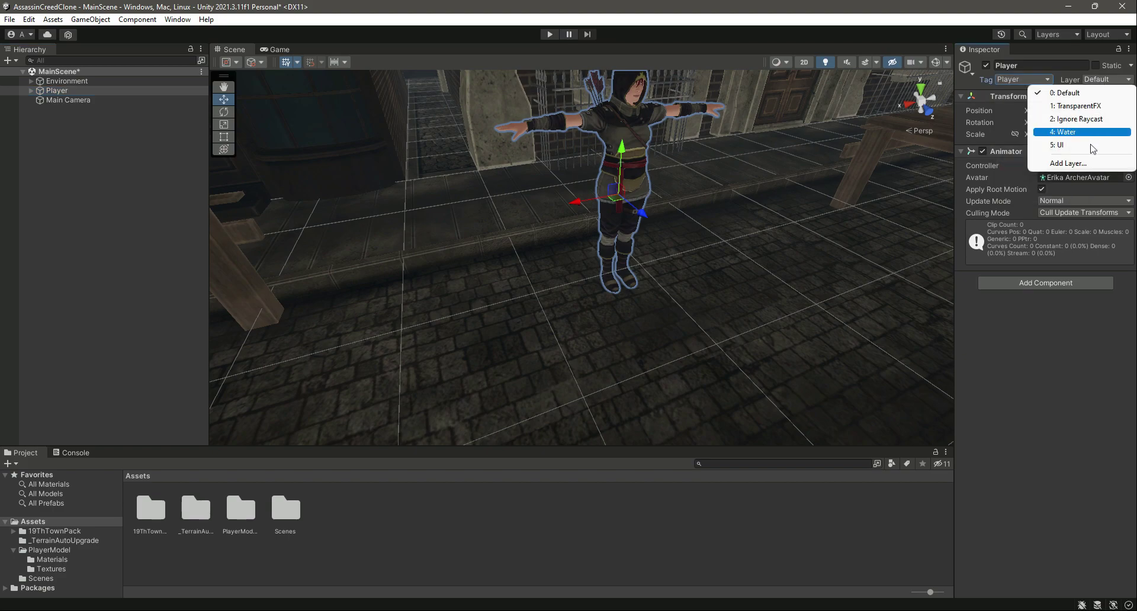
pyautogui.click(1066, 163)
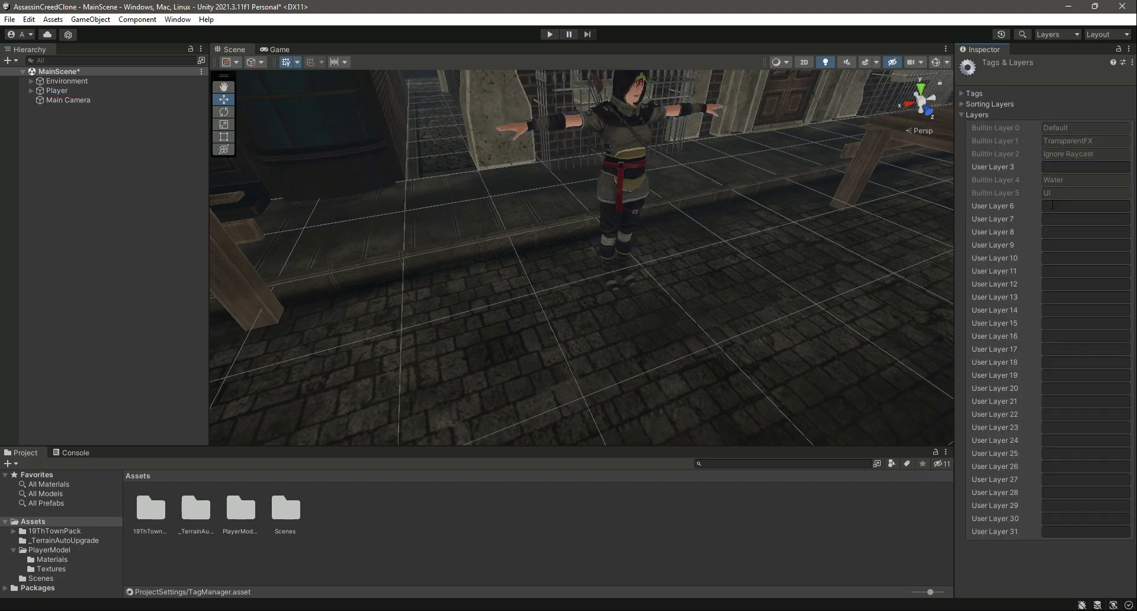
pyautogui.click(1087, 206)
pyautogui.write('Player')
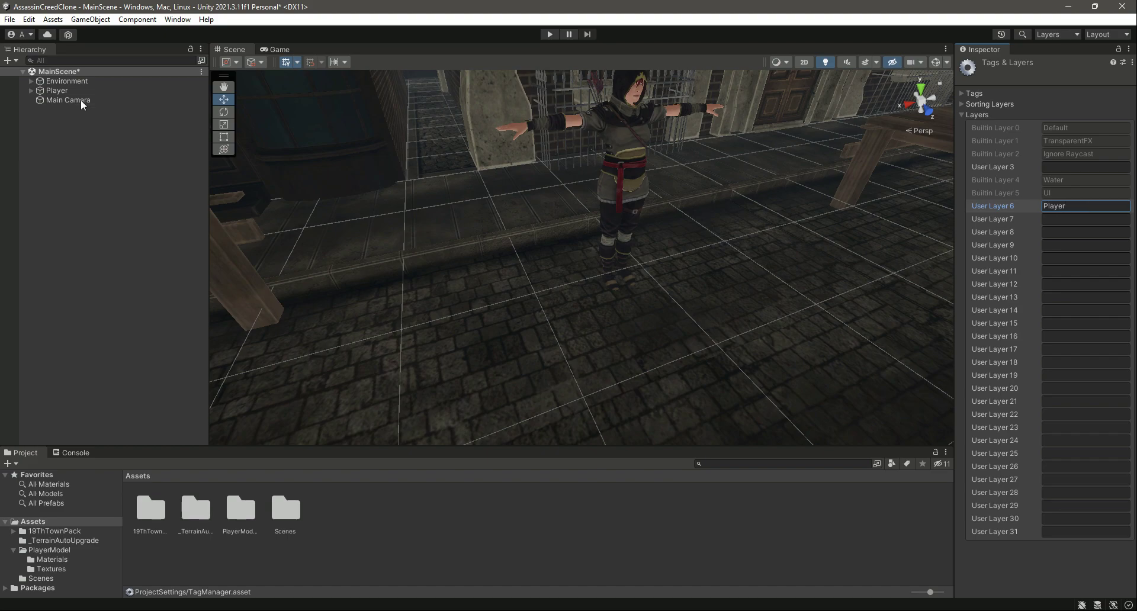
pyautogui.click(84, 90)
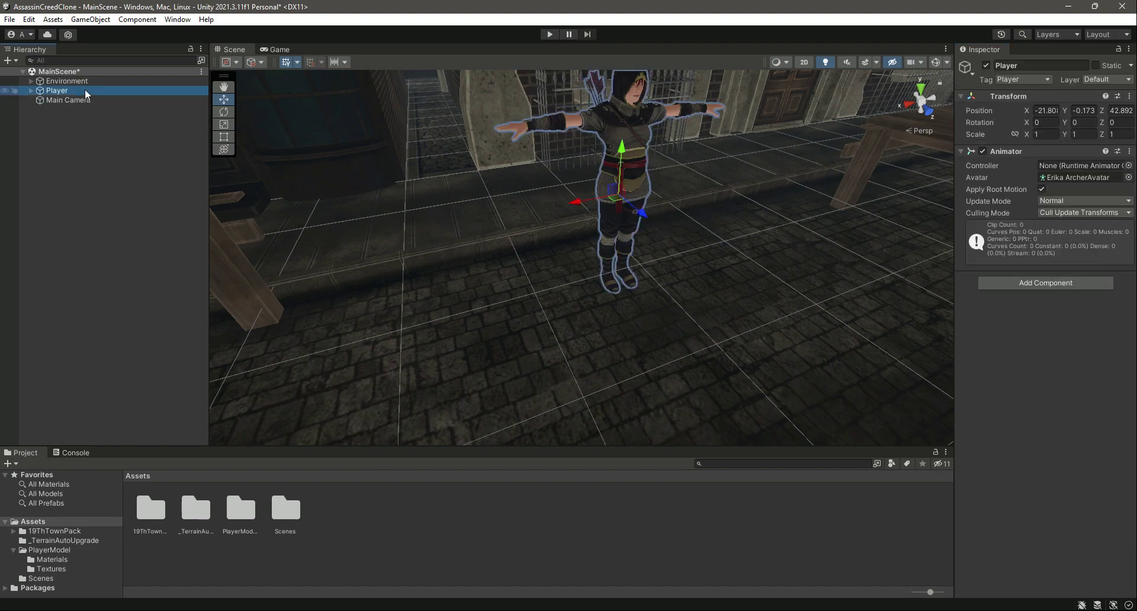
pyautogui.click(1106, 80)
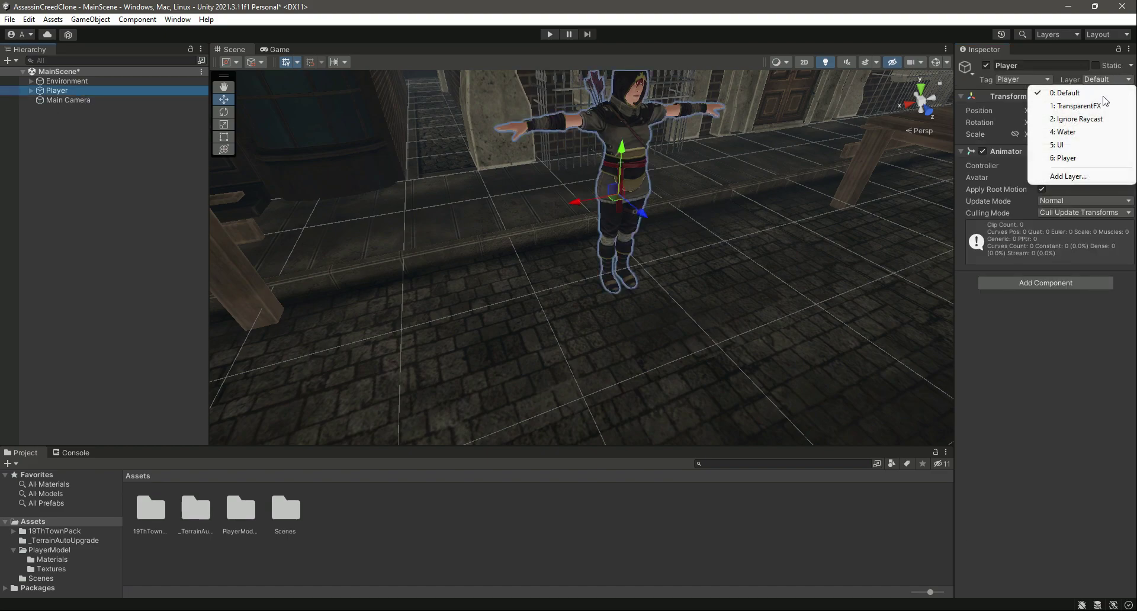
pyautogui.click(1079, 159)
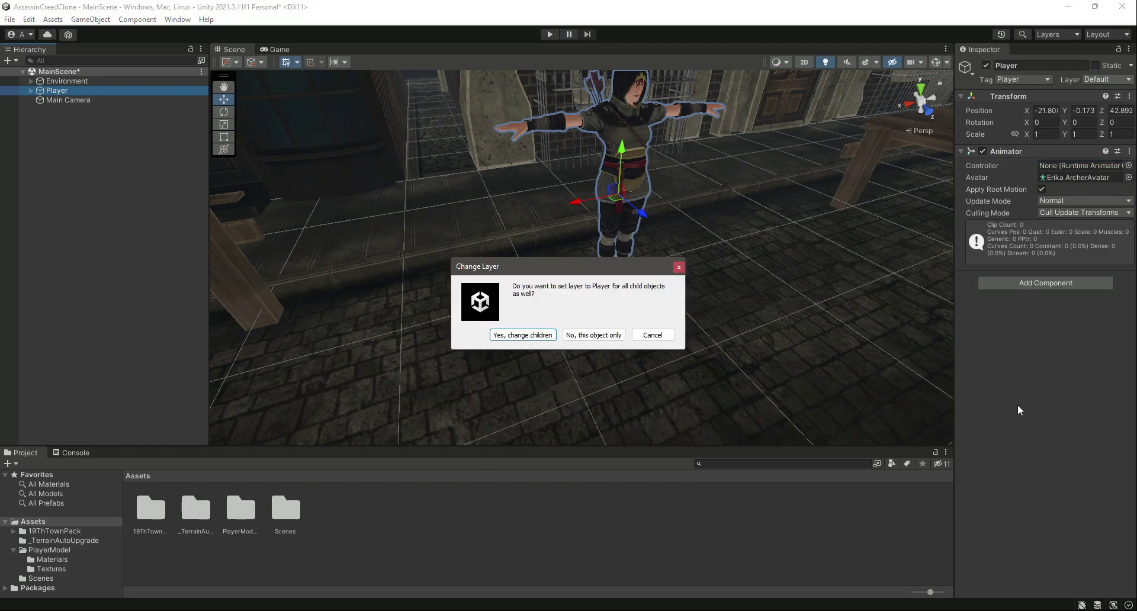
pyautogui.click(510, 335)
pyautogui.click(57, 181)
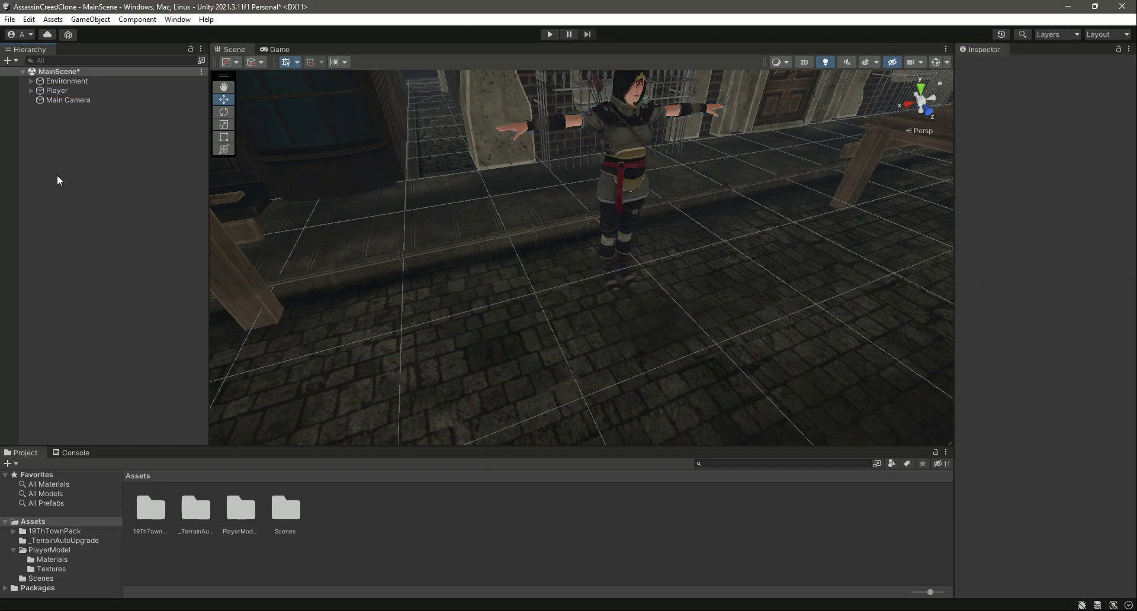
pyautogui.hotkey('ctrl', 's')
pyautogui.click(69, 90)
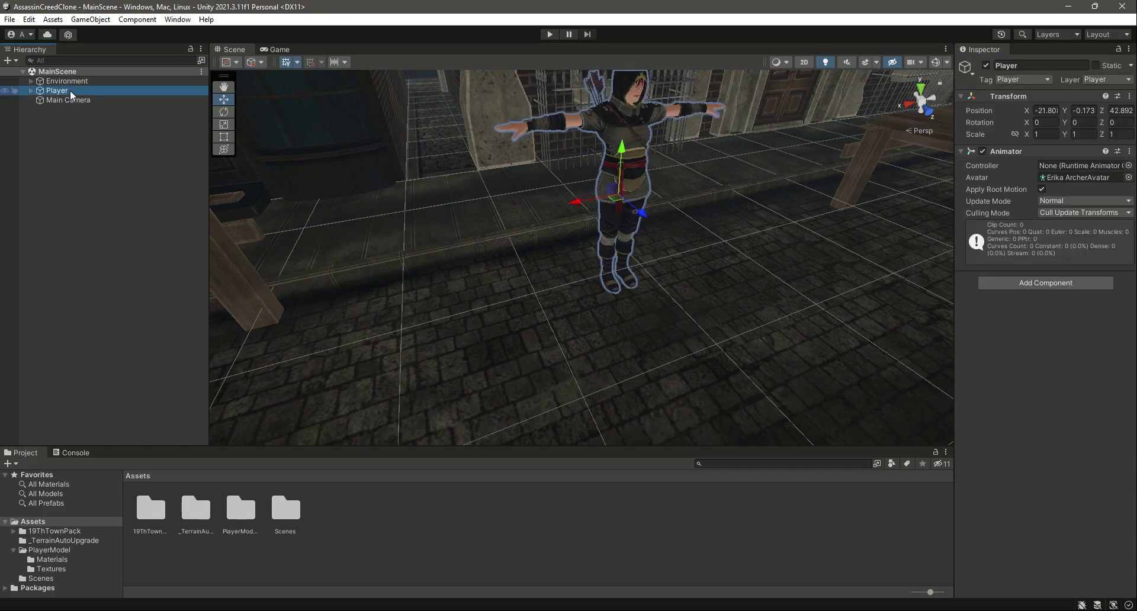
pyautogui.moveTo(700, 247); pyautogui.dragTo(631, 254, button='right')
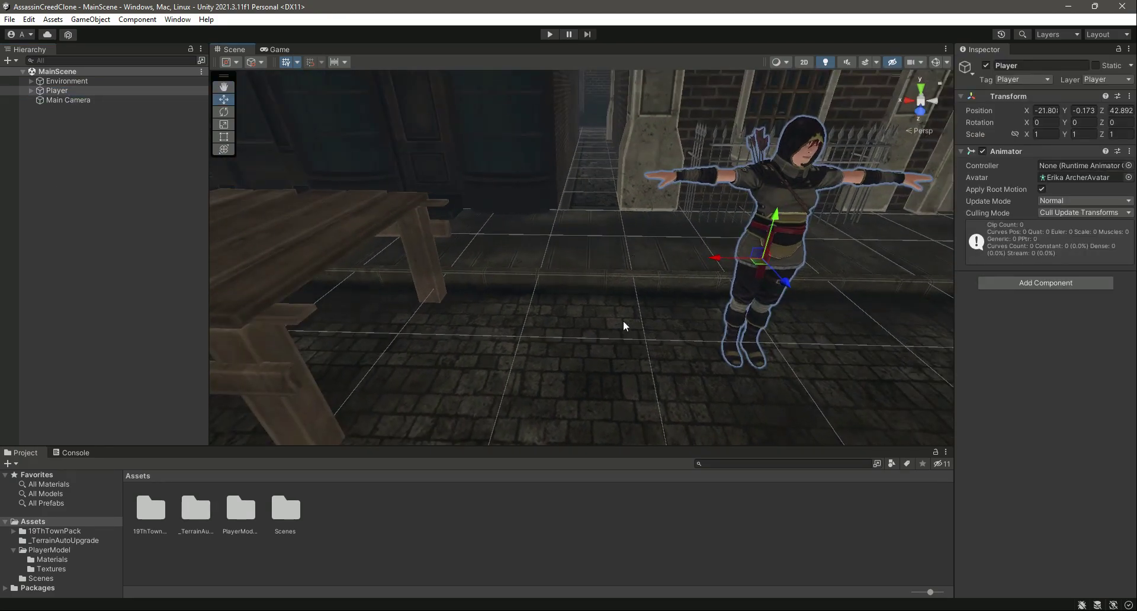
pyautogui.moveTo(623, 321); pyautogui.dragTo(610, 291, button='right')
pyautogui.click(276, 49)
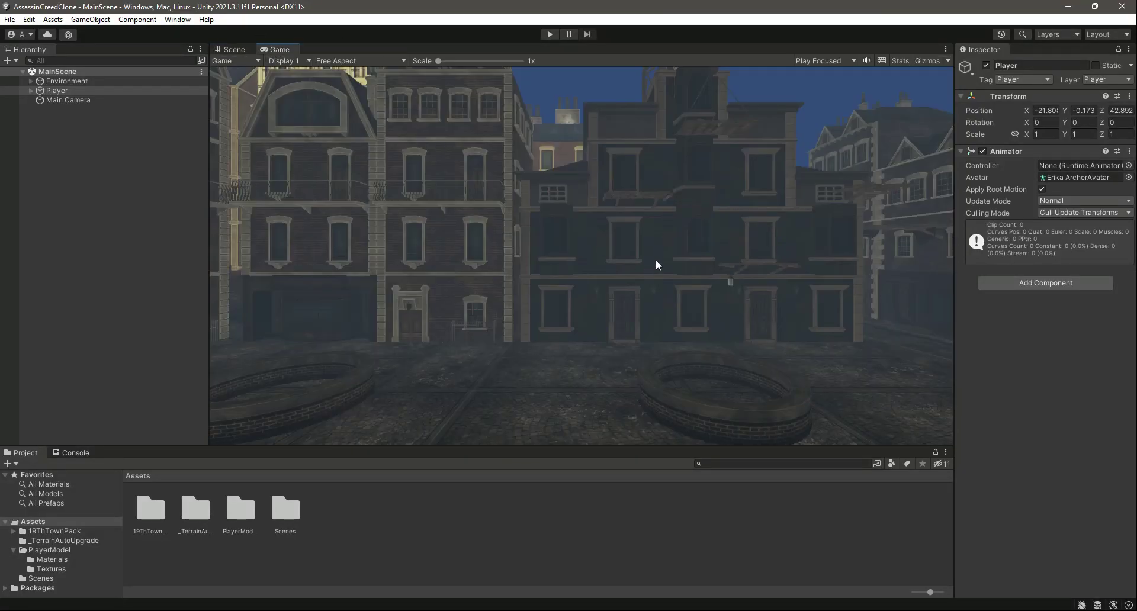
pyautogui.click(239, 49)
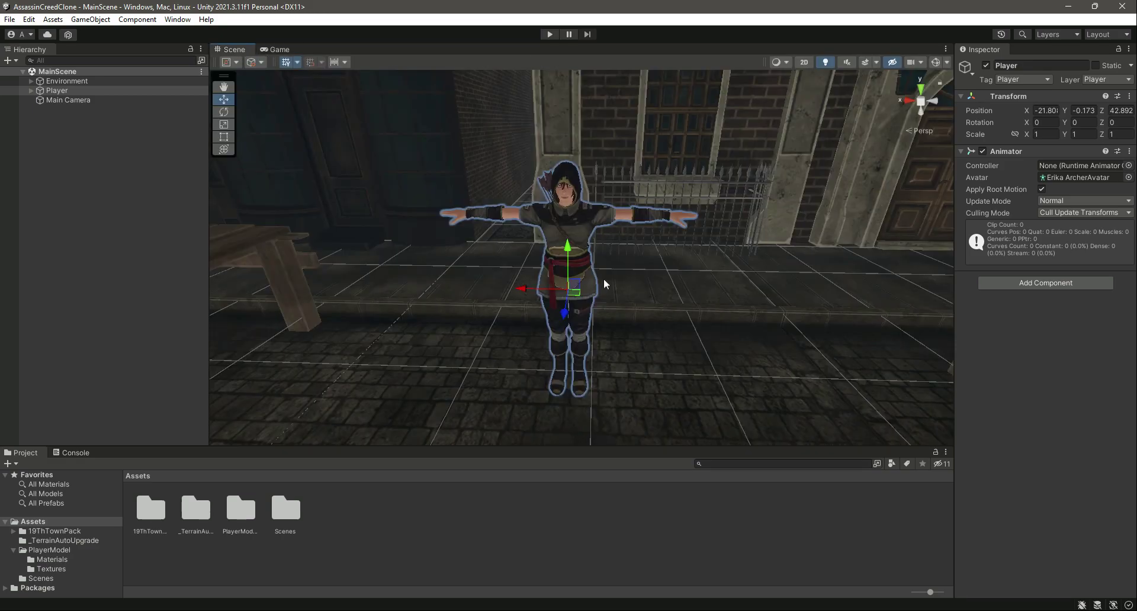
pyautogui.moveTo(705, 267); pyautogui.dragTo(583, 239, button='right')
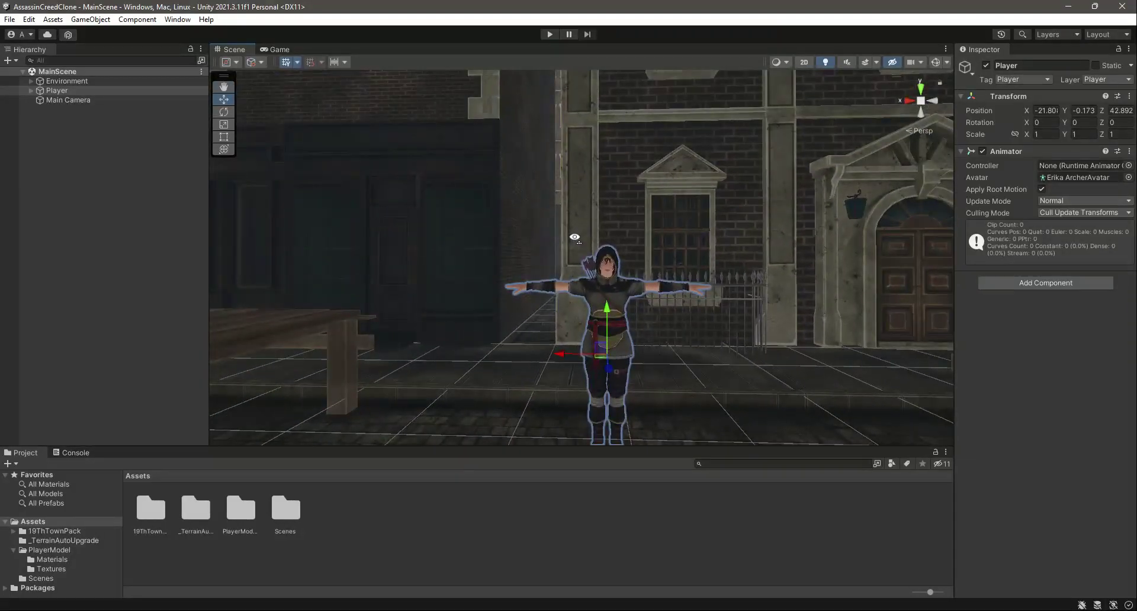
pyautogui.moveTo(655, 276); pyautogui.dragTo(677, 282, button='right')
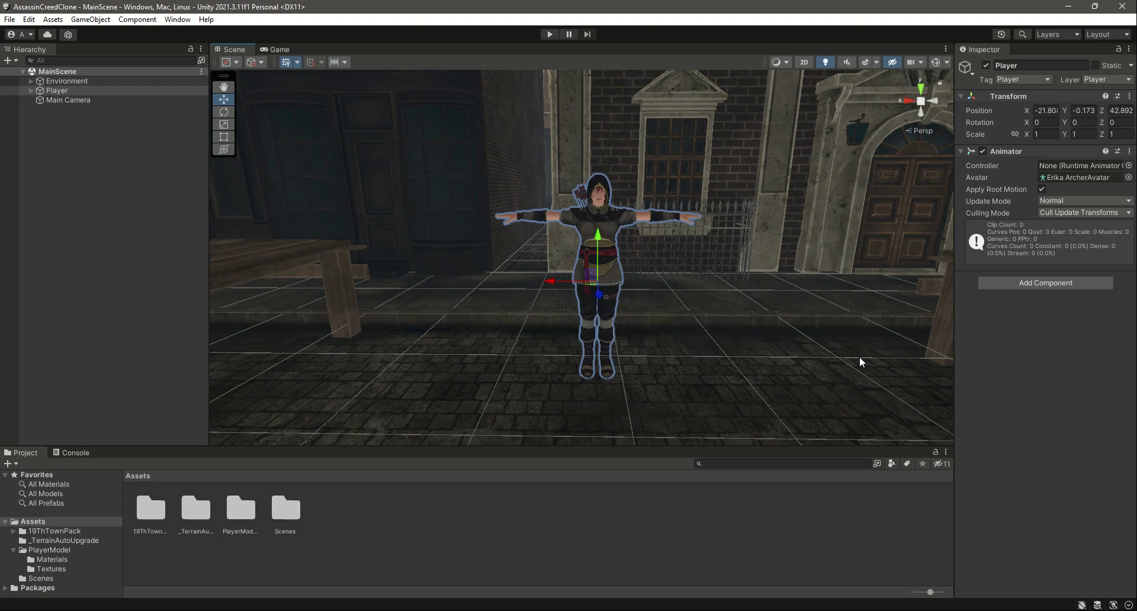